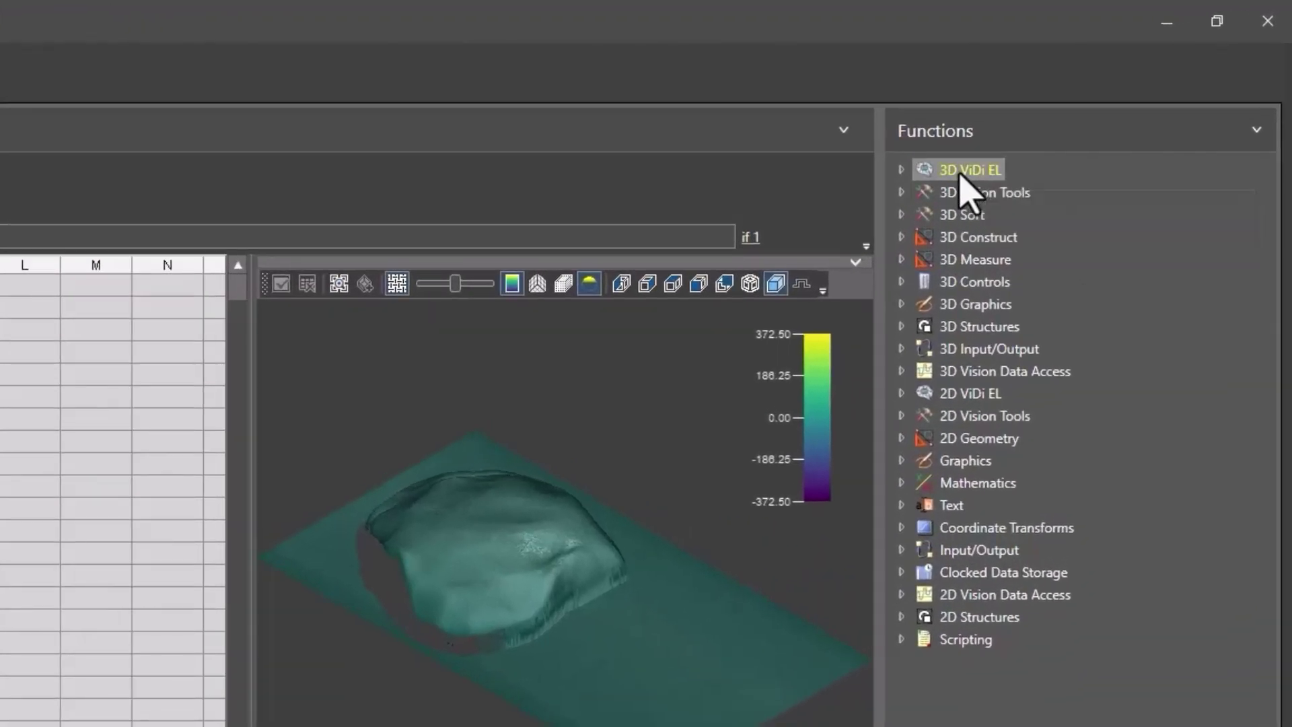
Drag ViDiELSegment3D from the 3D ViDi EL functions into spreadsheet cell A3
left_click(902, 170)
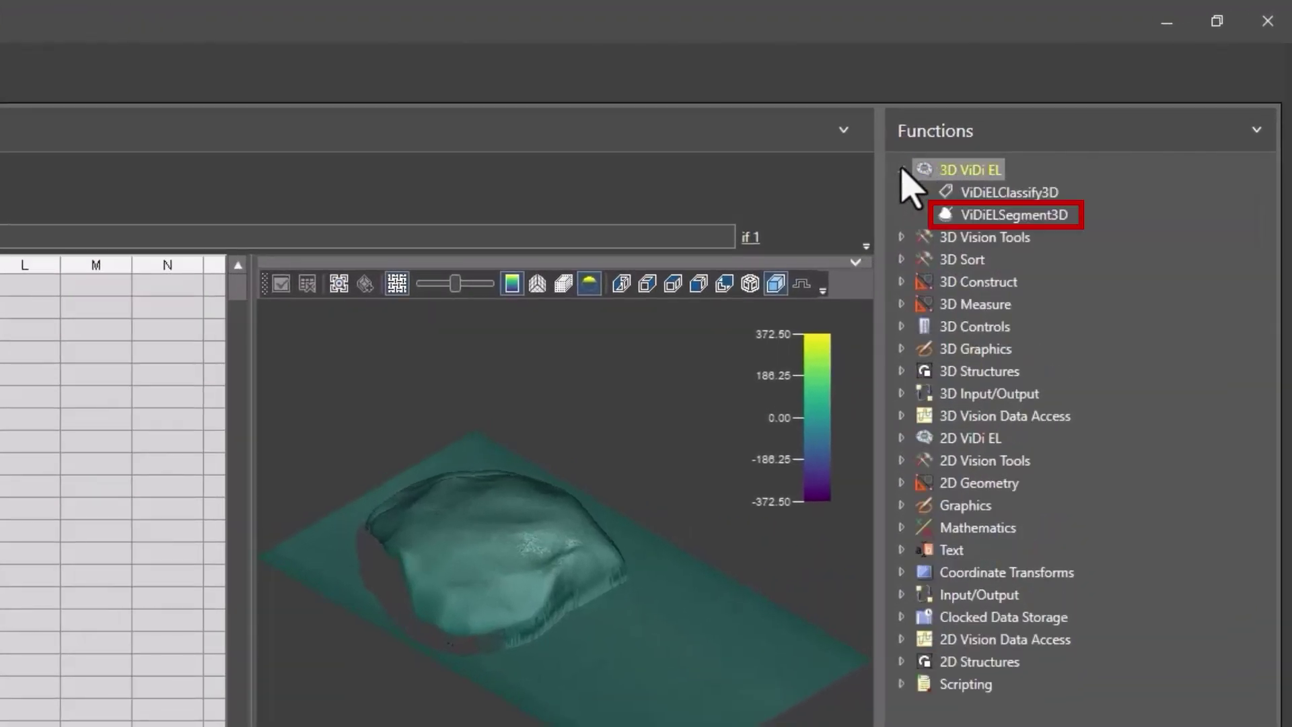
mouse_move(1018, 230)
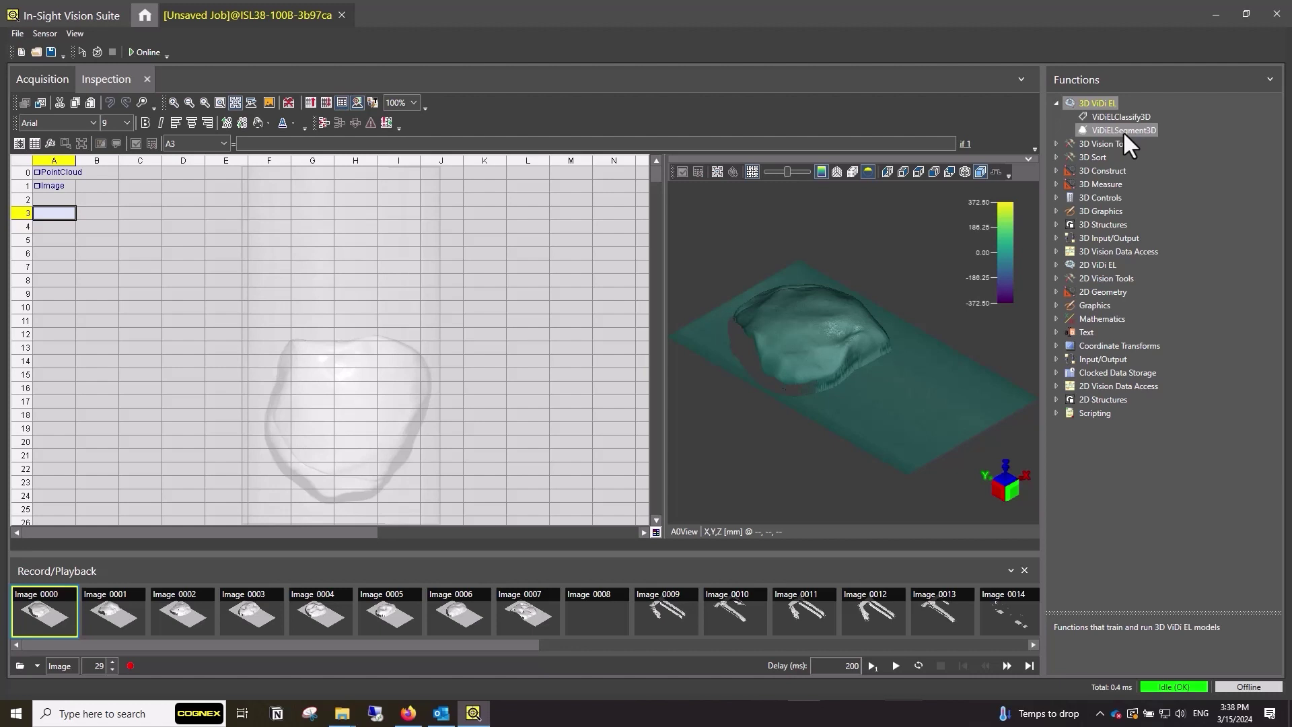
left_click_drag(1124, 131, 46, 216)
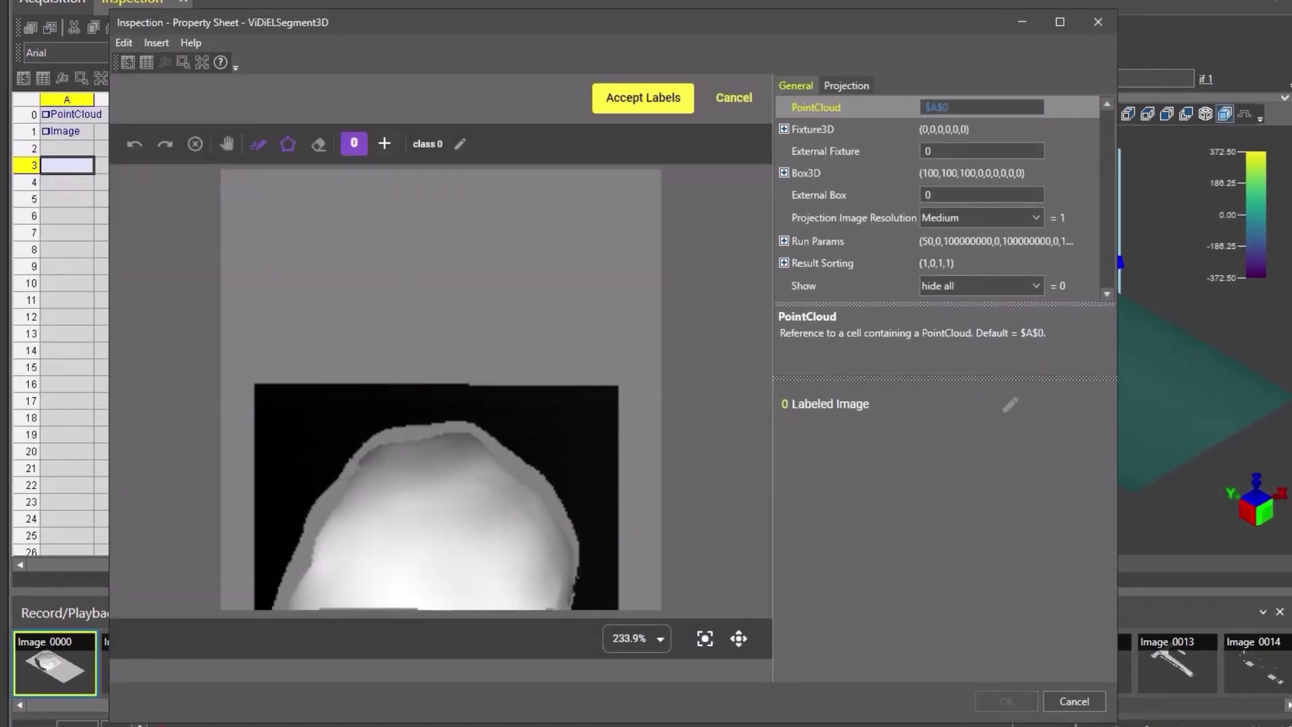
Edit the tool's Box3D region interactively in the 3D view
left_click(810, 173)
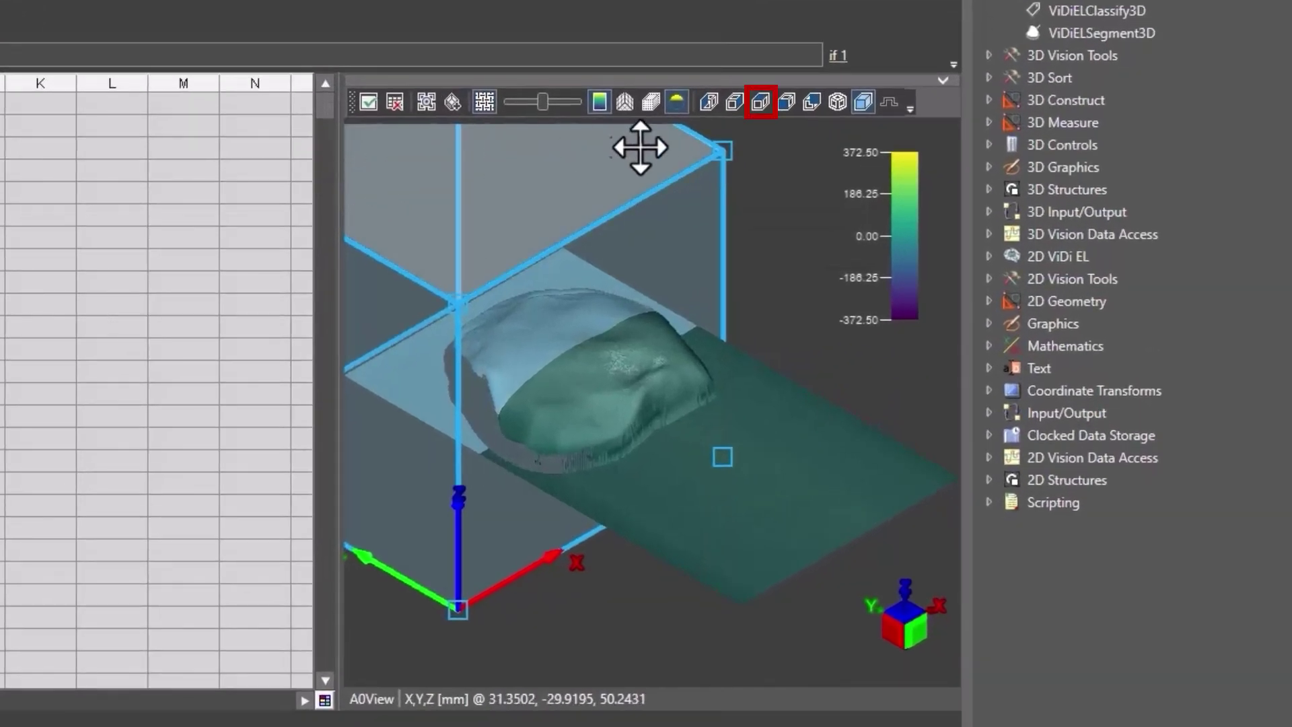
Redraw the region box around the part from top view, lower its top to fit, and accept it
left_click(762, 102)
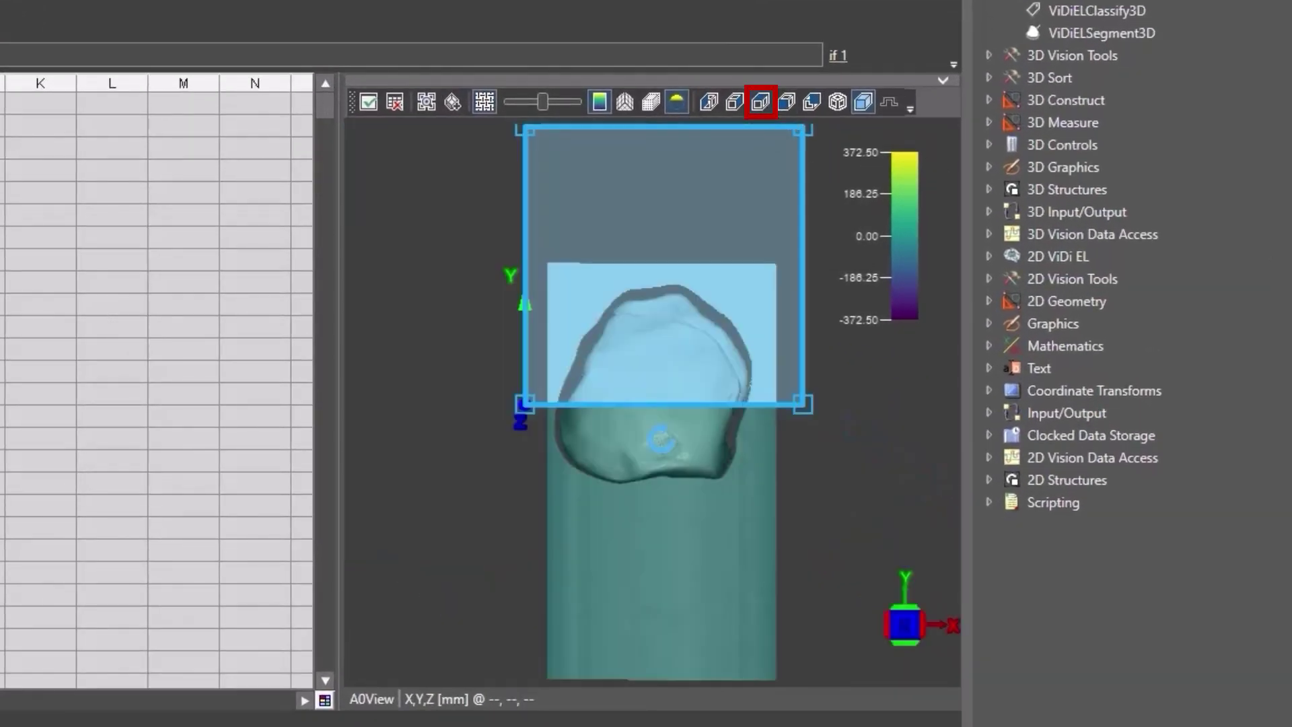
left_click(462, 117)
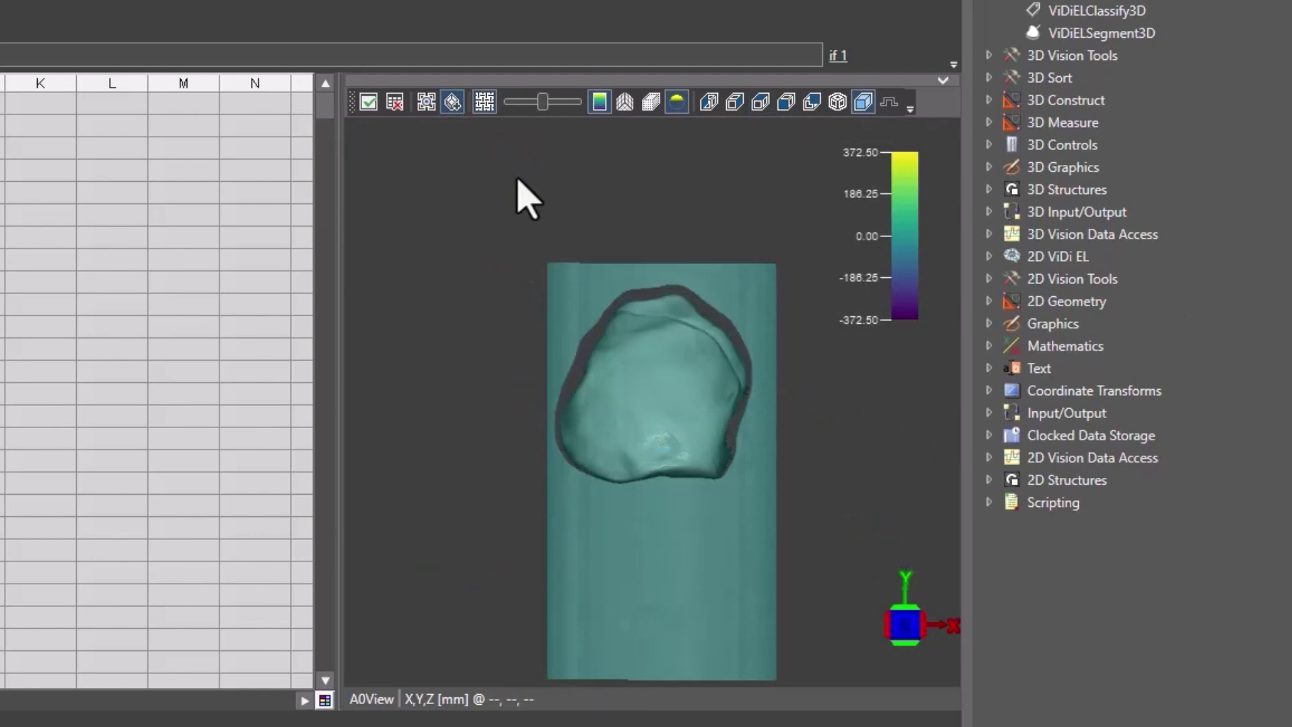
mouse_move(595, 322)
left_mouse_down()
mouse_move(779, 691)
mouse_move(788, 680)
left_mouse_up()
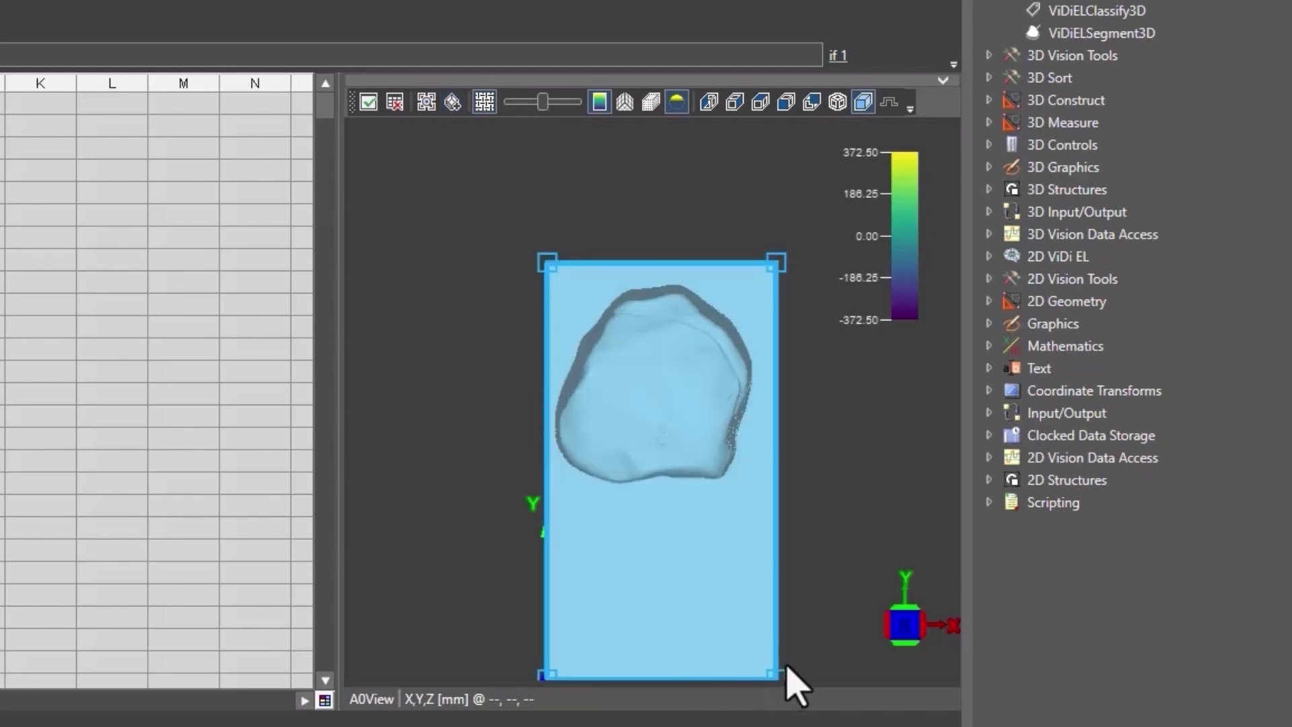
left_click(838, 101)
left_click_drag(715, 645, 719, 535)
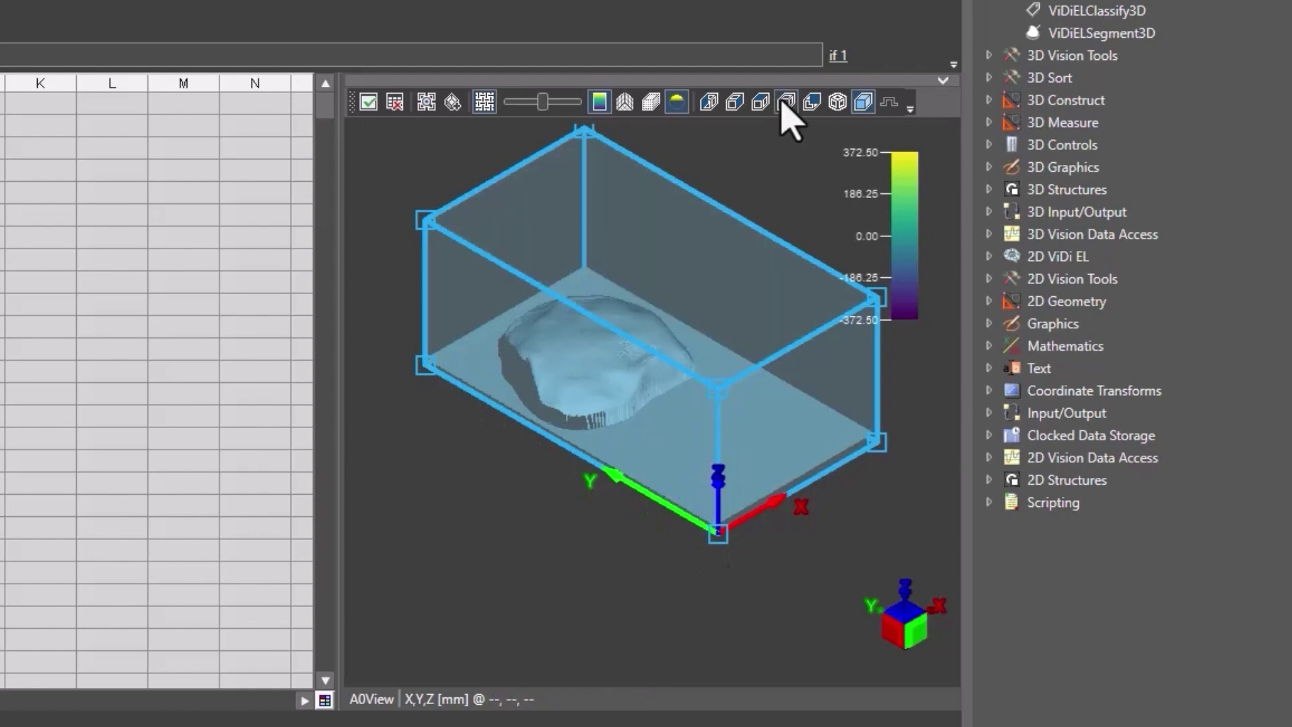
left_click_drag(721, 396, 799, 591)
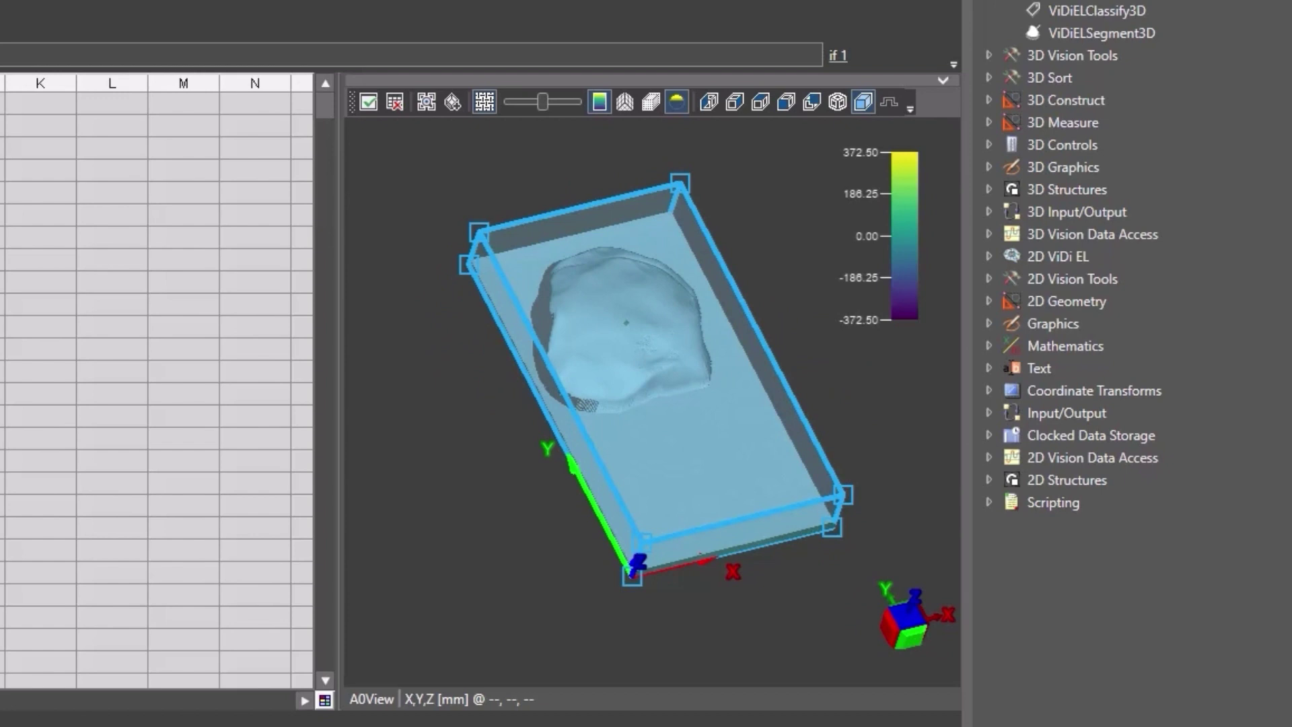
left_click(379, 113)
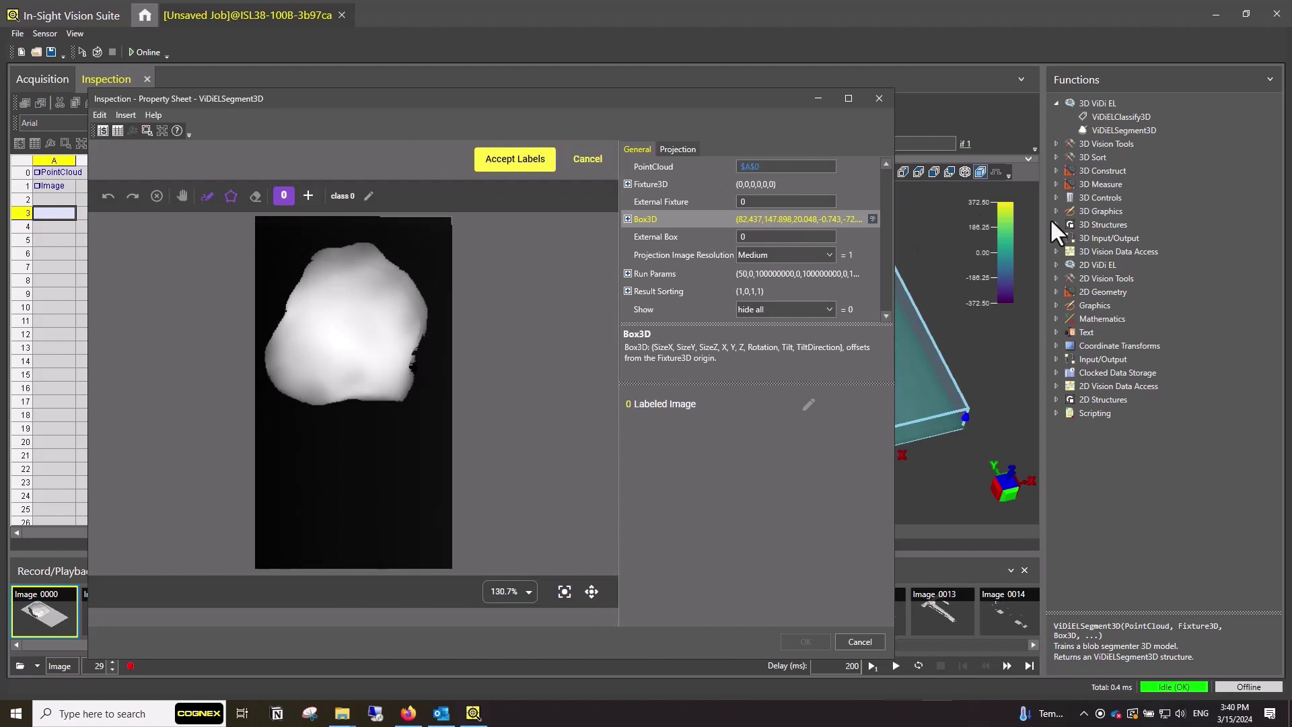
Try Height Map, Vertical Shape Change, Shape Change and Automatic Height Map projections, settling on Flex Inspect
left_click(683, 148)
left_click(787, 168)
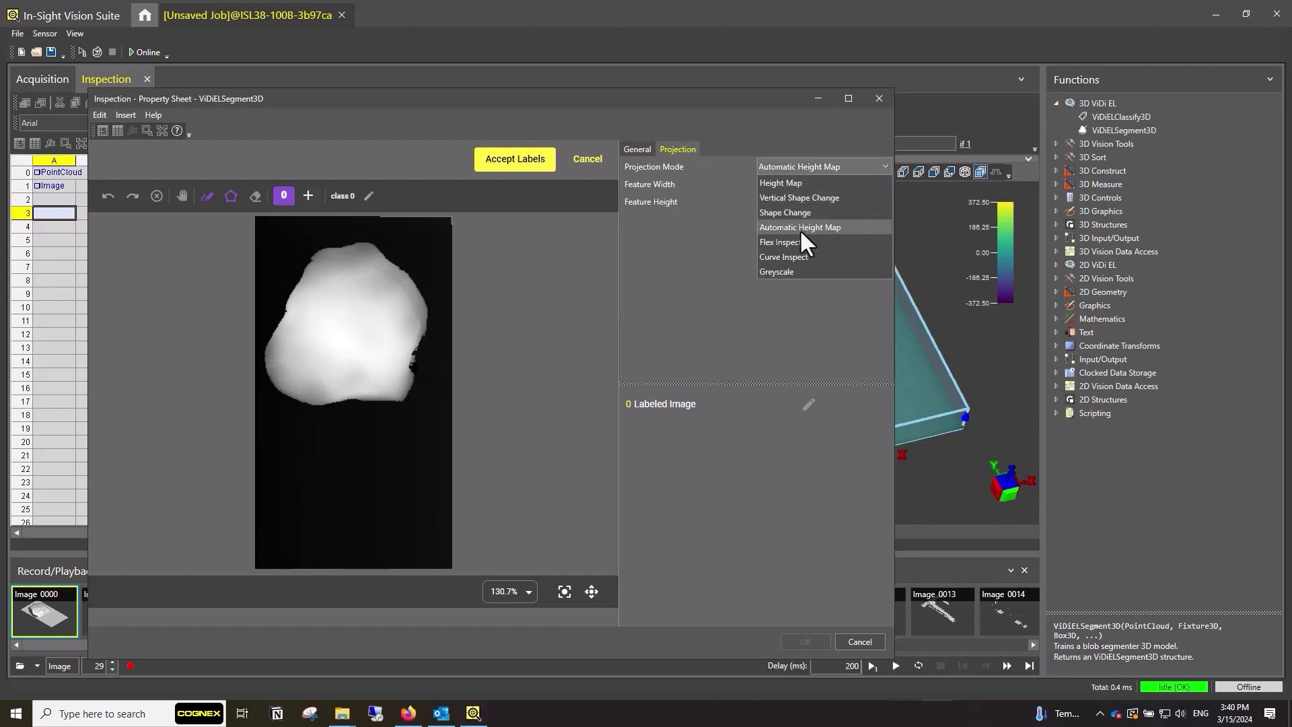
left_click(802, 183)
left_click(809, 170)
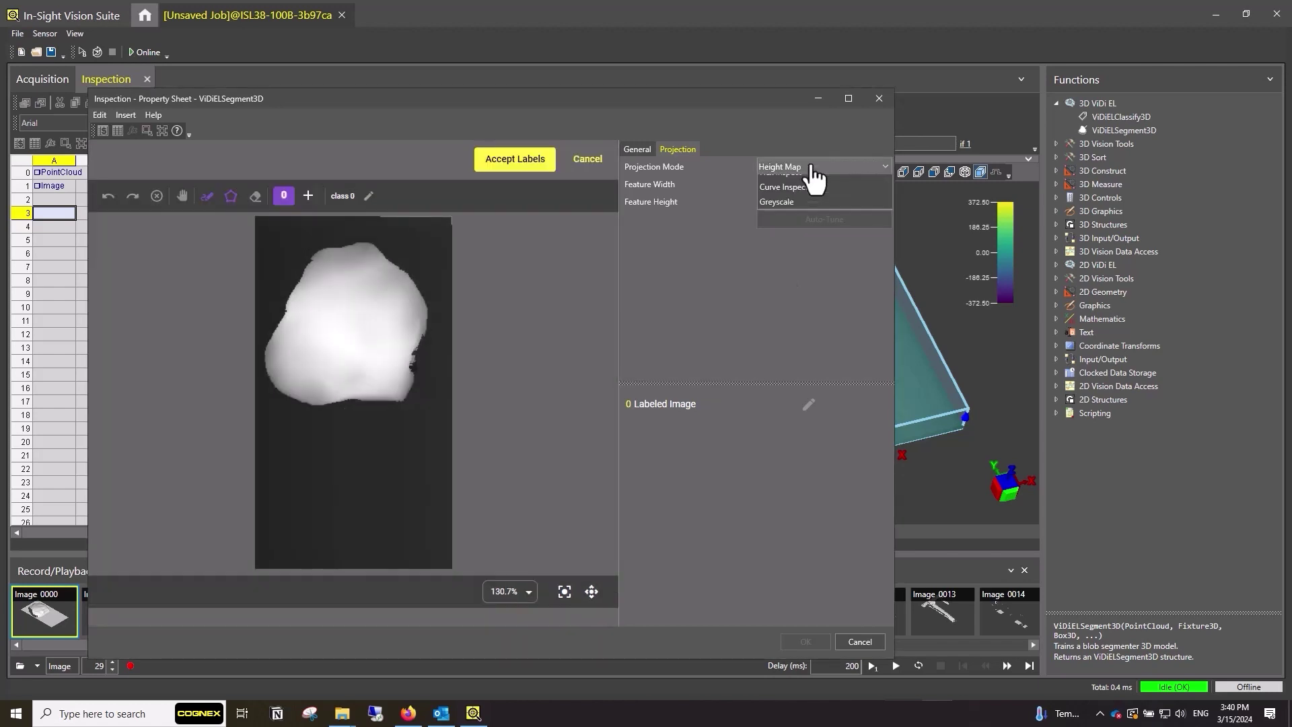
left_click(811, 200)
left_click(815, 169)
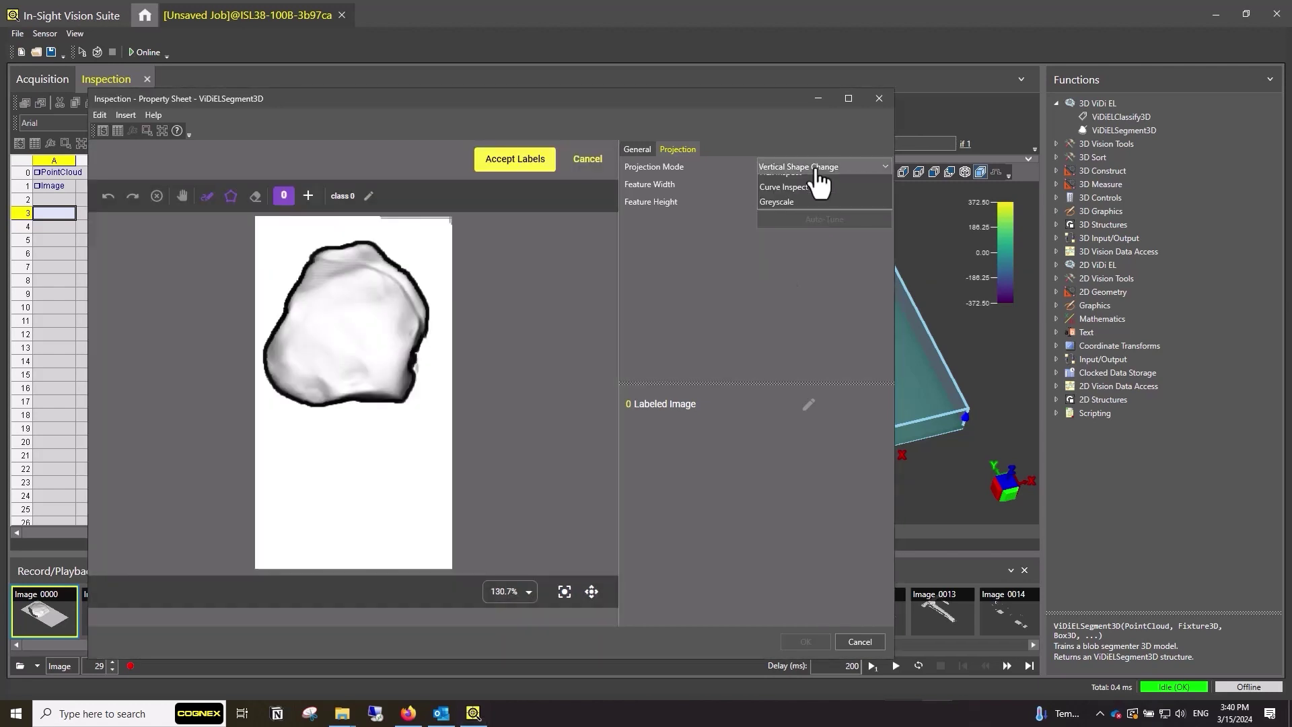
left_click(817, 211)
left_click(817, 170)
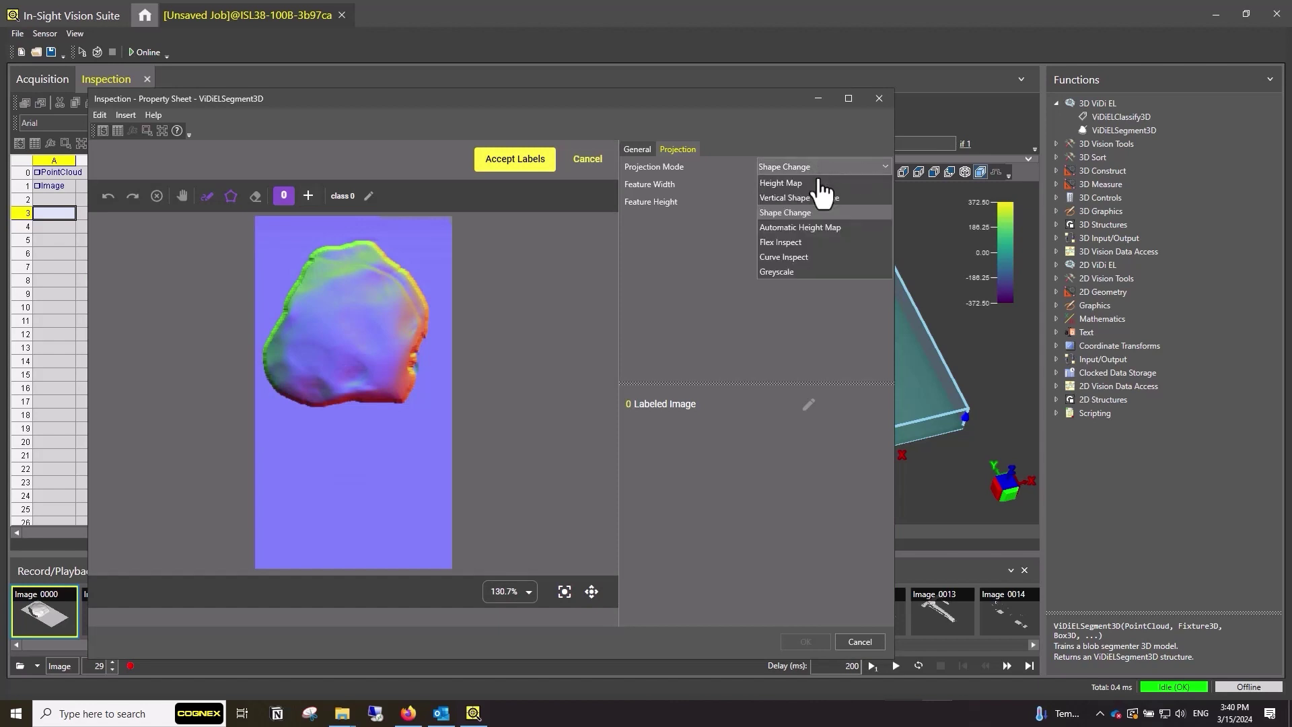
left_click(813, 227)
left_click(823, 168)
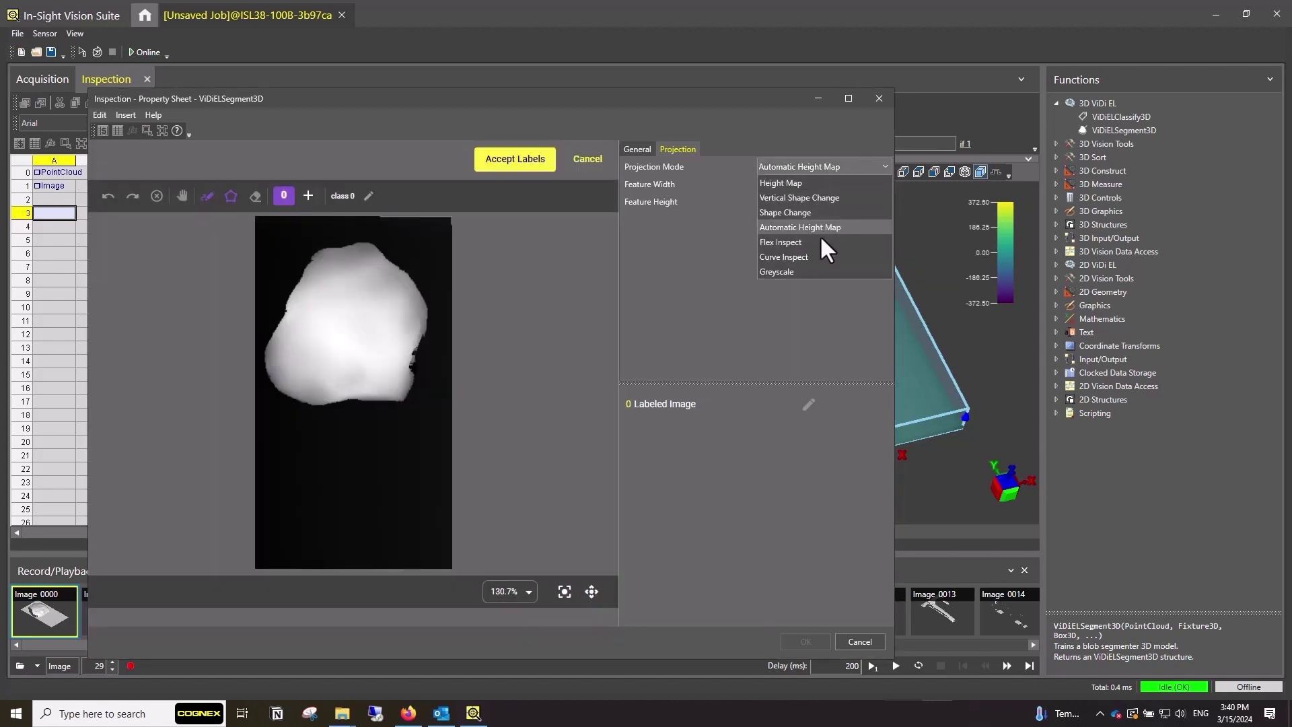
left_click(820, 241)
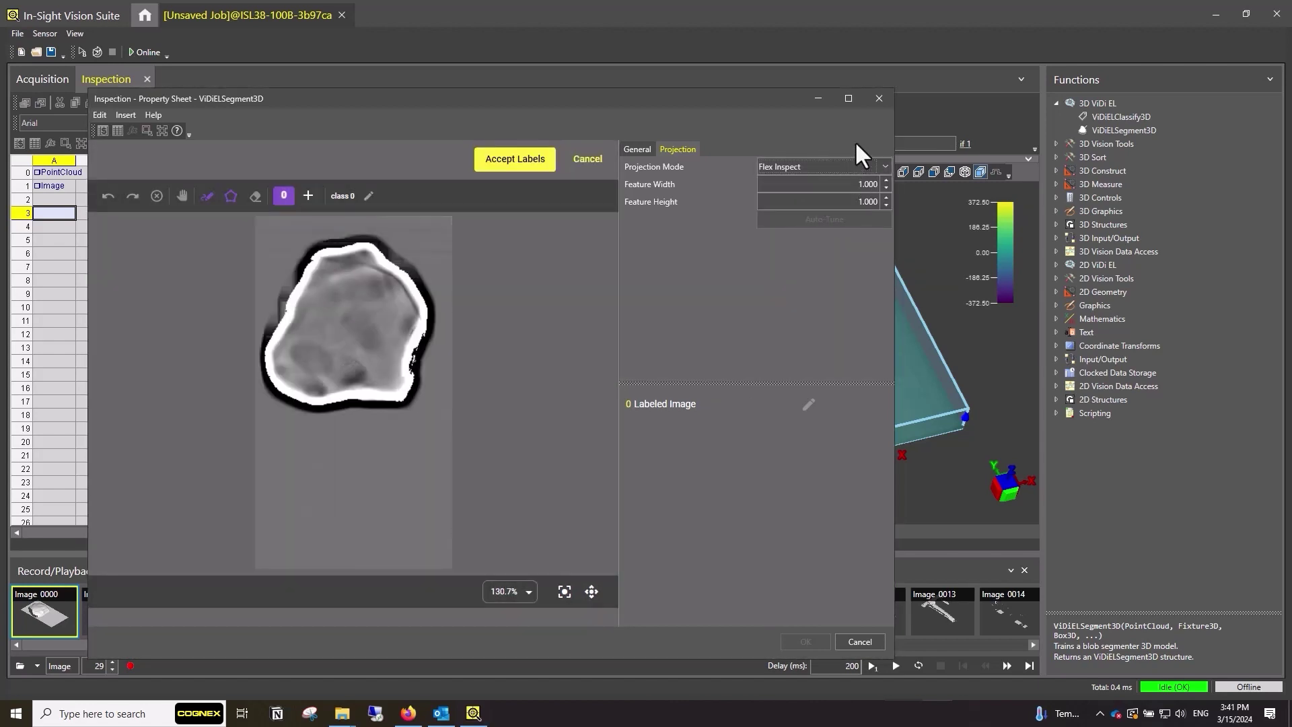
Try Low and Full projection image resolution, return it to Medium, and move the property sheet right
left_click(638, 149)
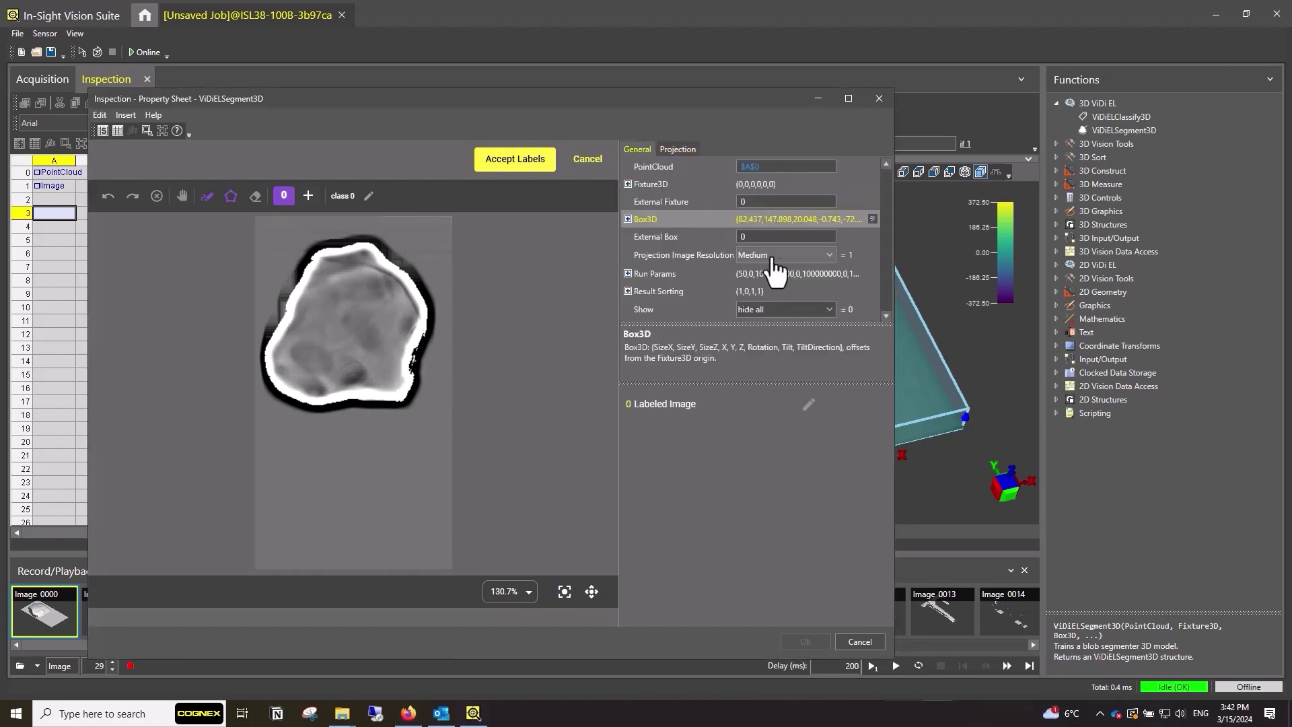
left_click(825, 262)
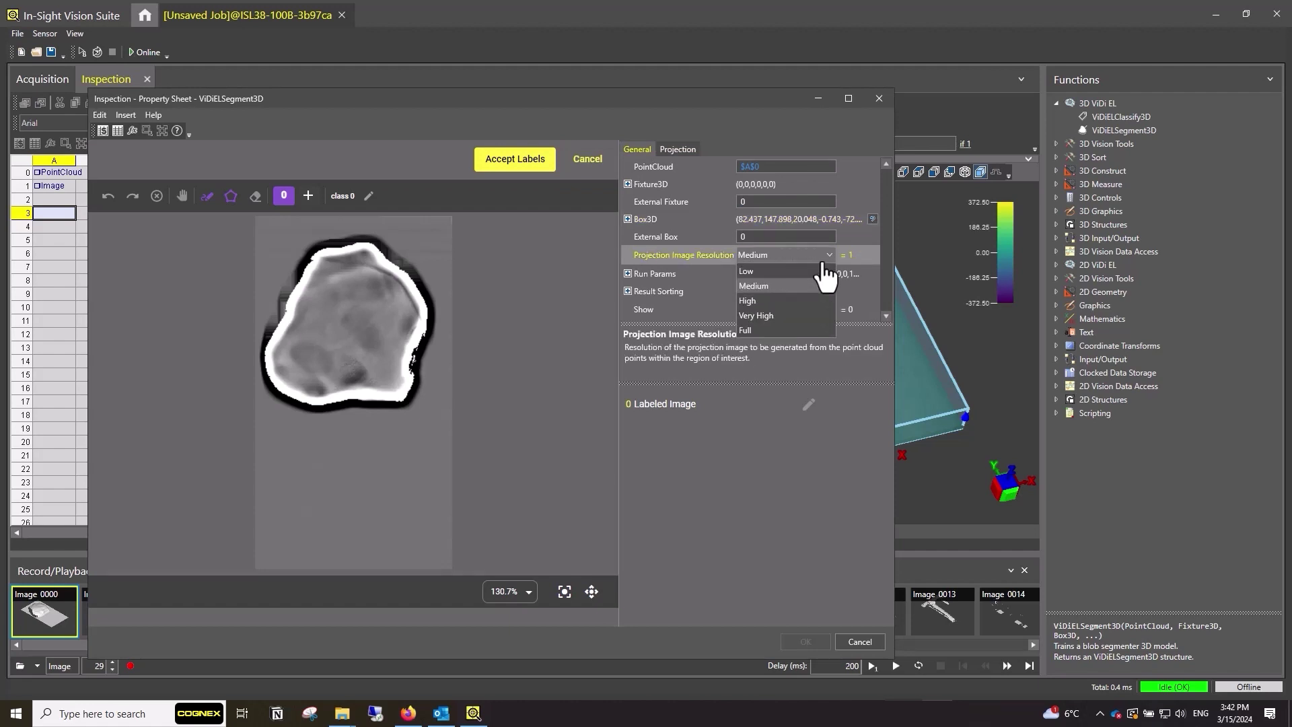
left_click(810, 270)
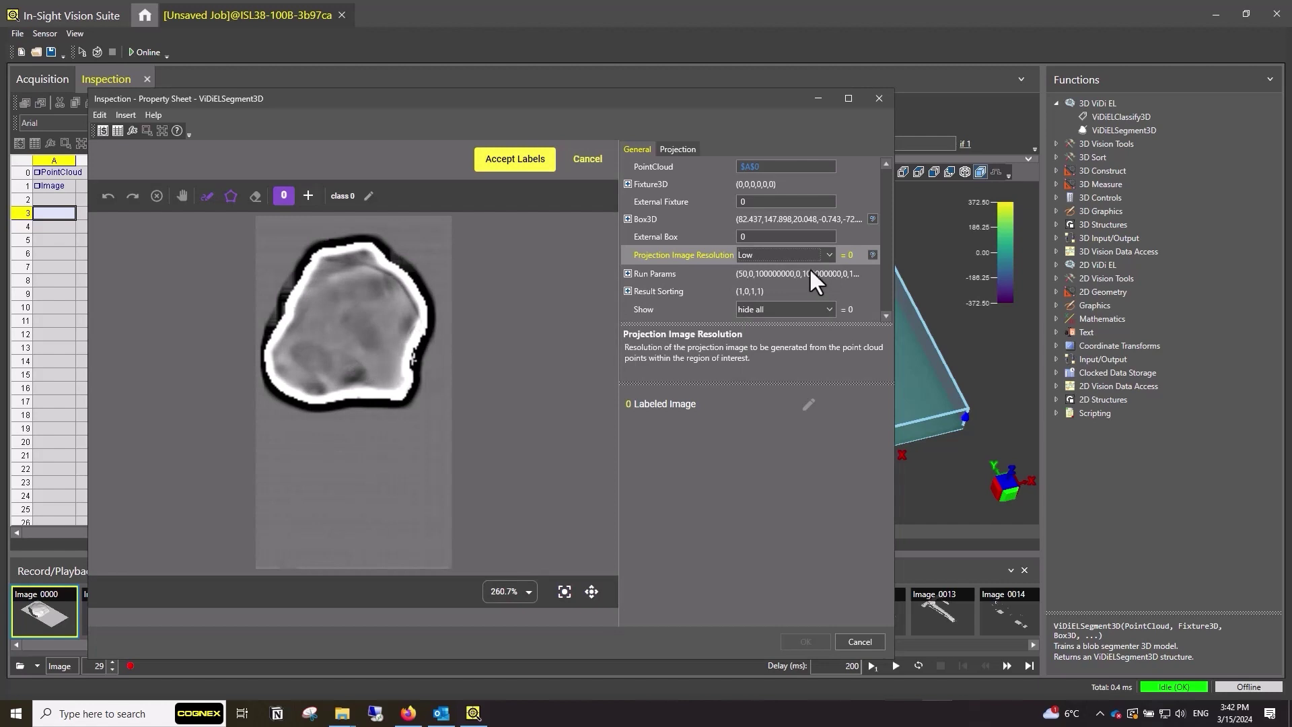
left_click(827, 258)
left_click(782, 331)
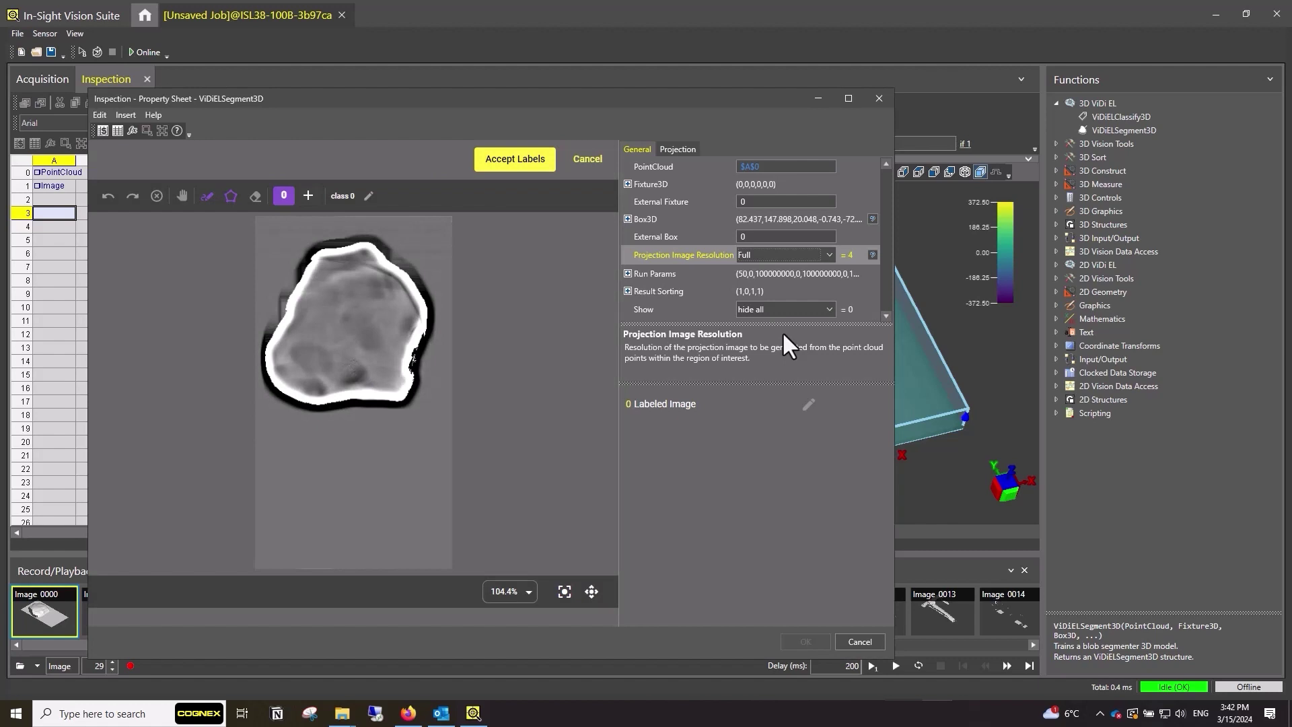
left_click(807, 256)
left_click(793, 285)
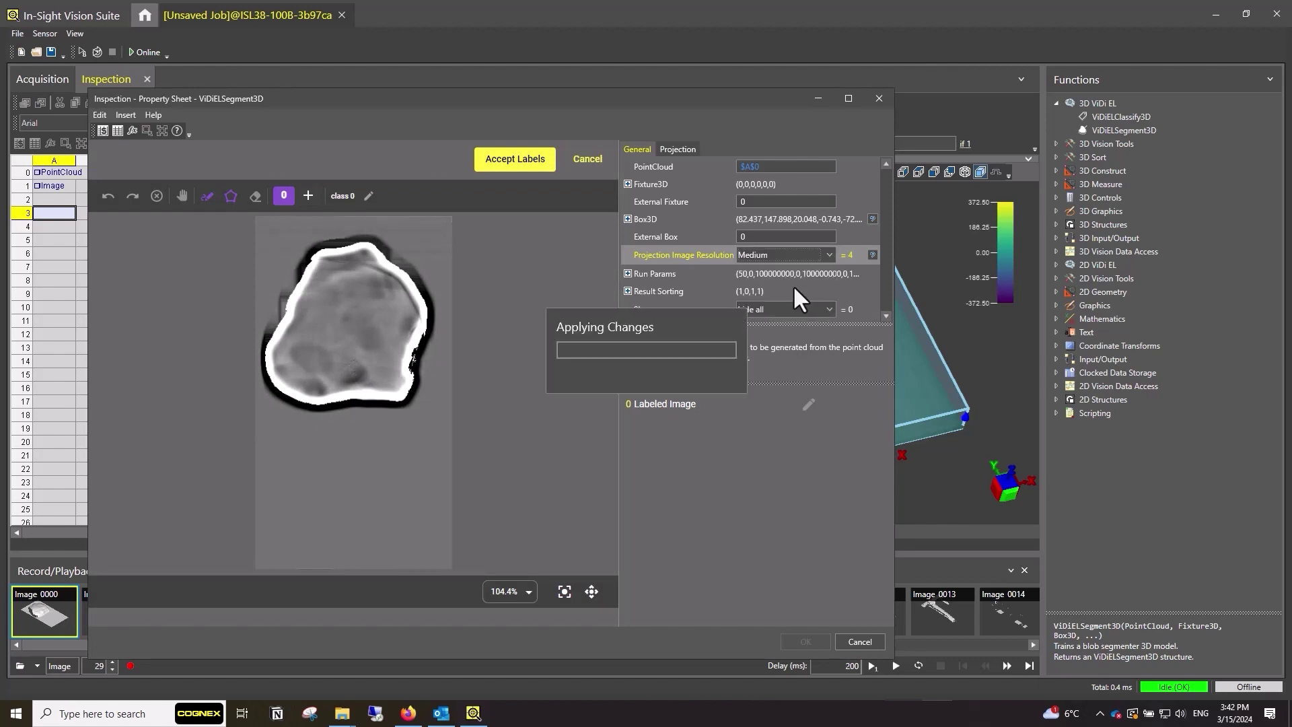
left_click_drag(663, 101, 835, 88)
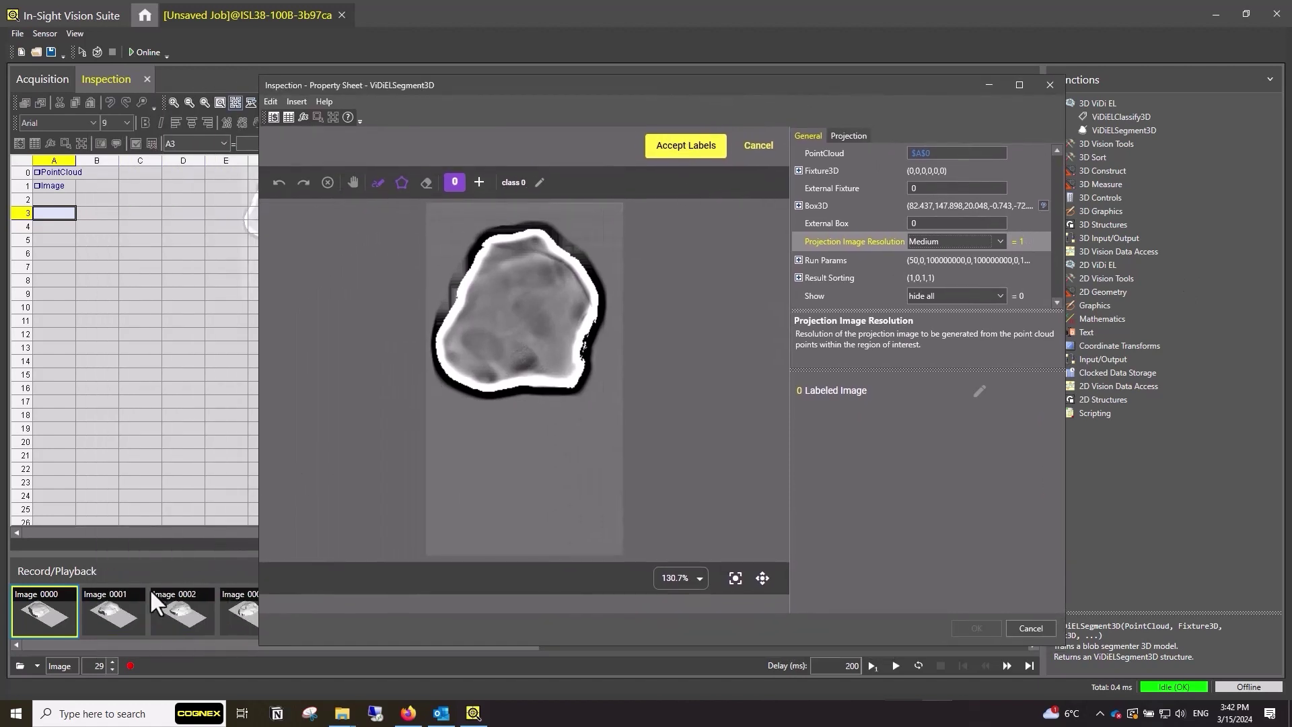
Load Image 0002 and paint a small-brush label over a dark spot defect
left_click(169, 617)
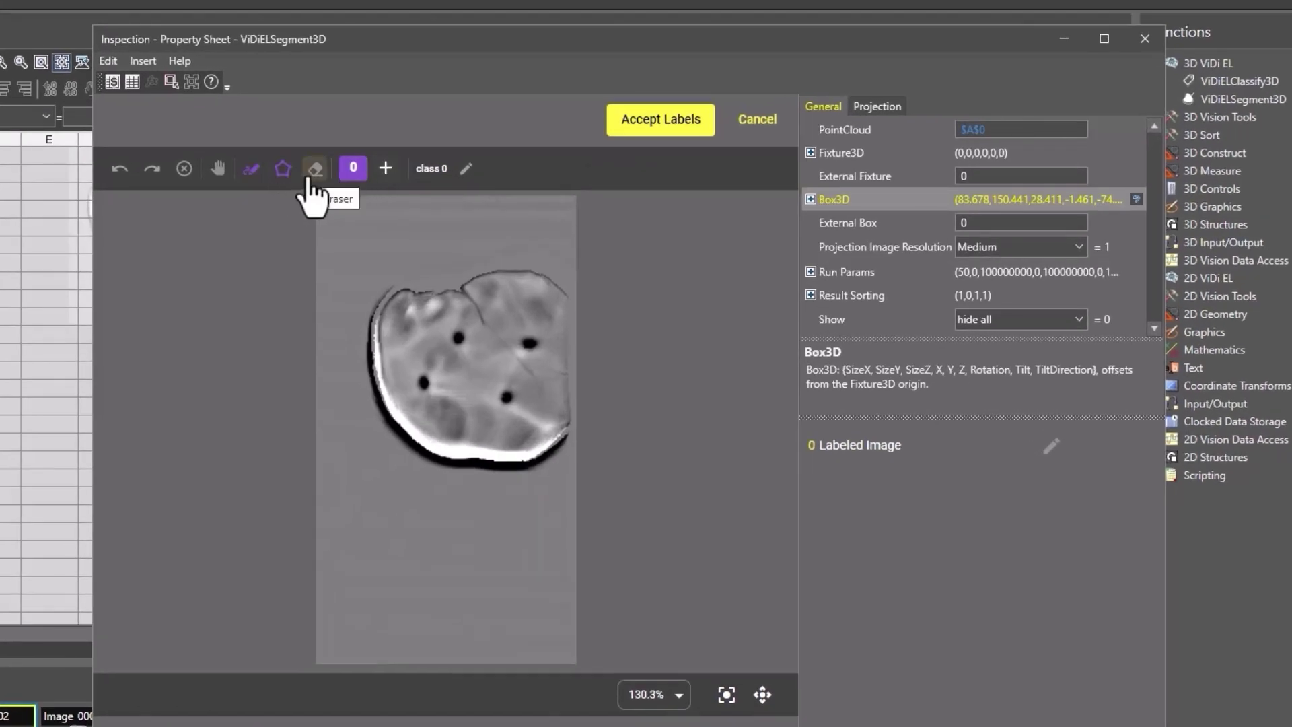
left_click(250, 169)
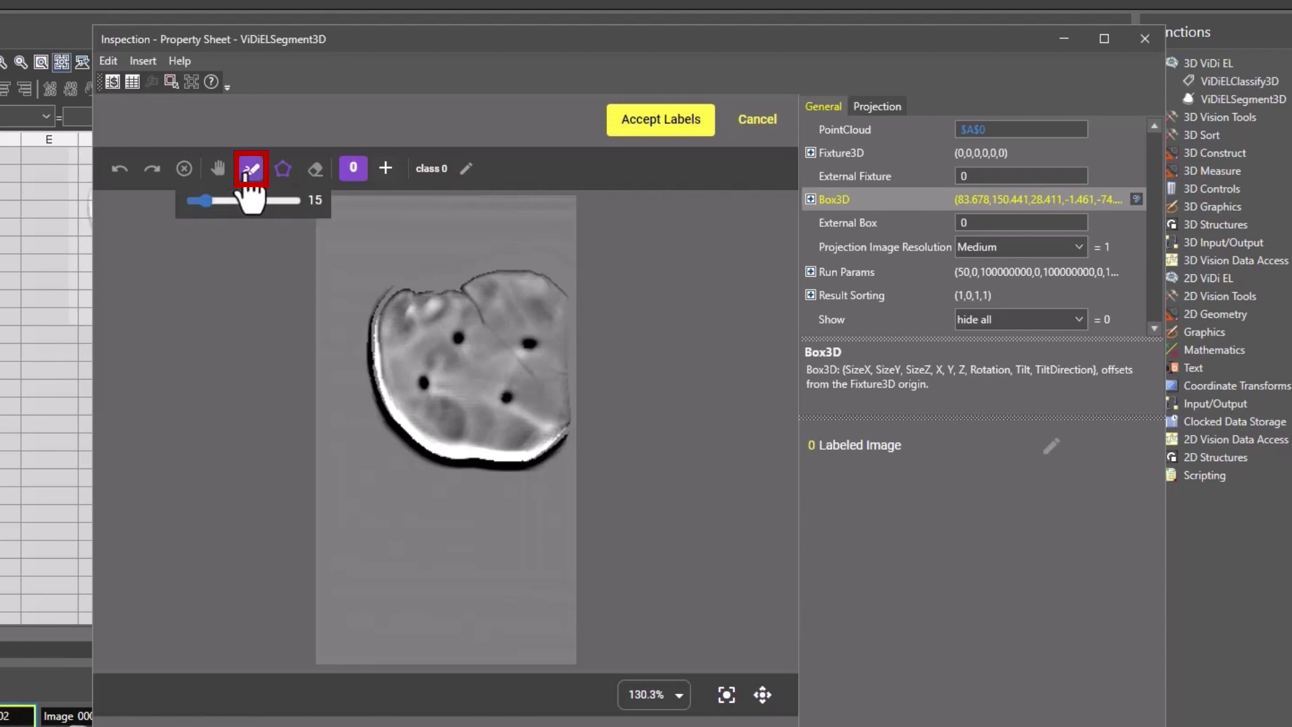
scroll(446, 333, "up", 5)
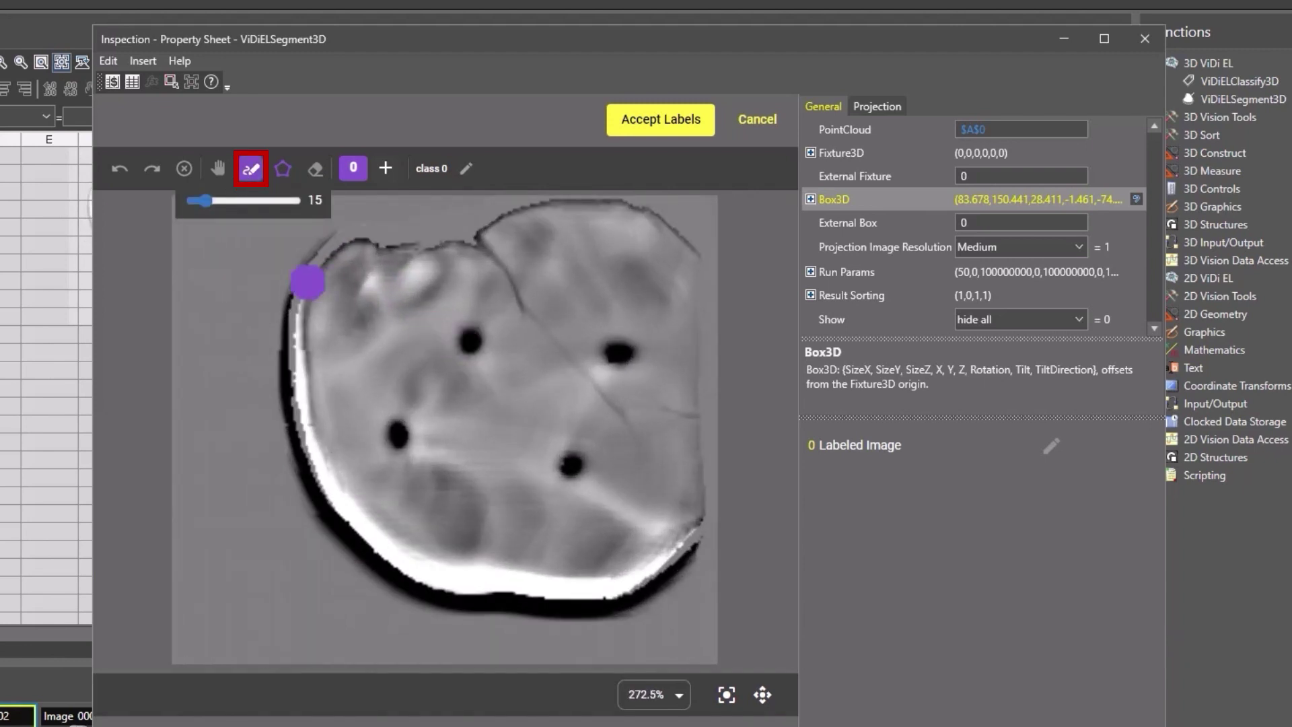
left_click_drag(205, 201, 195, 201)
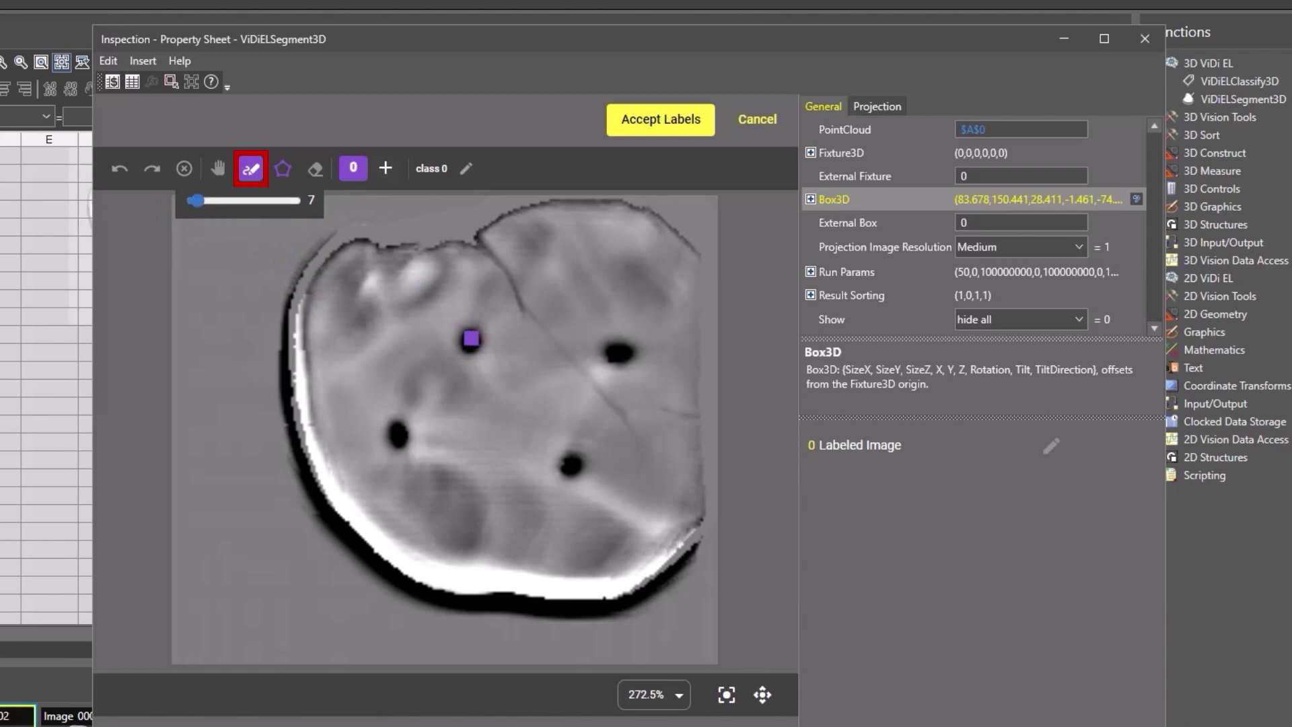
left_click_drag(471, 334, 468, 346)
left_click(283, 170)
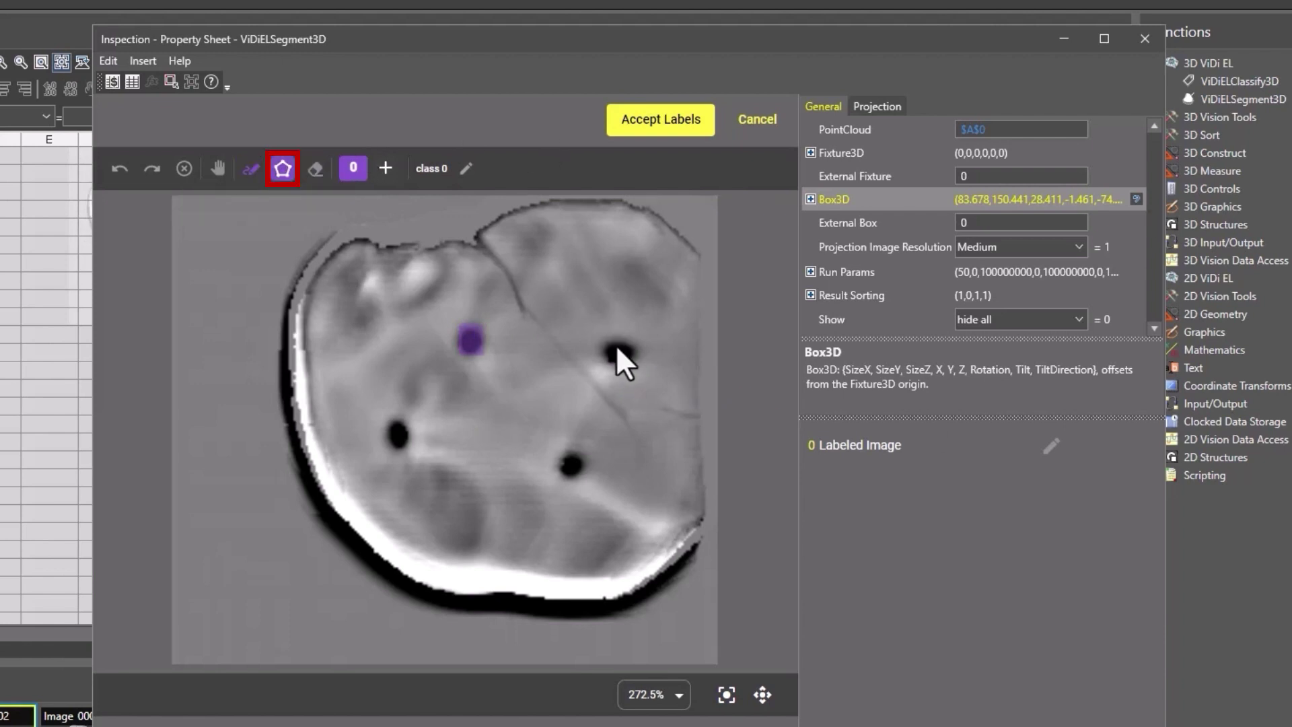
scroll(617, 348, "up", 3)
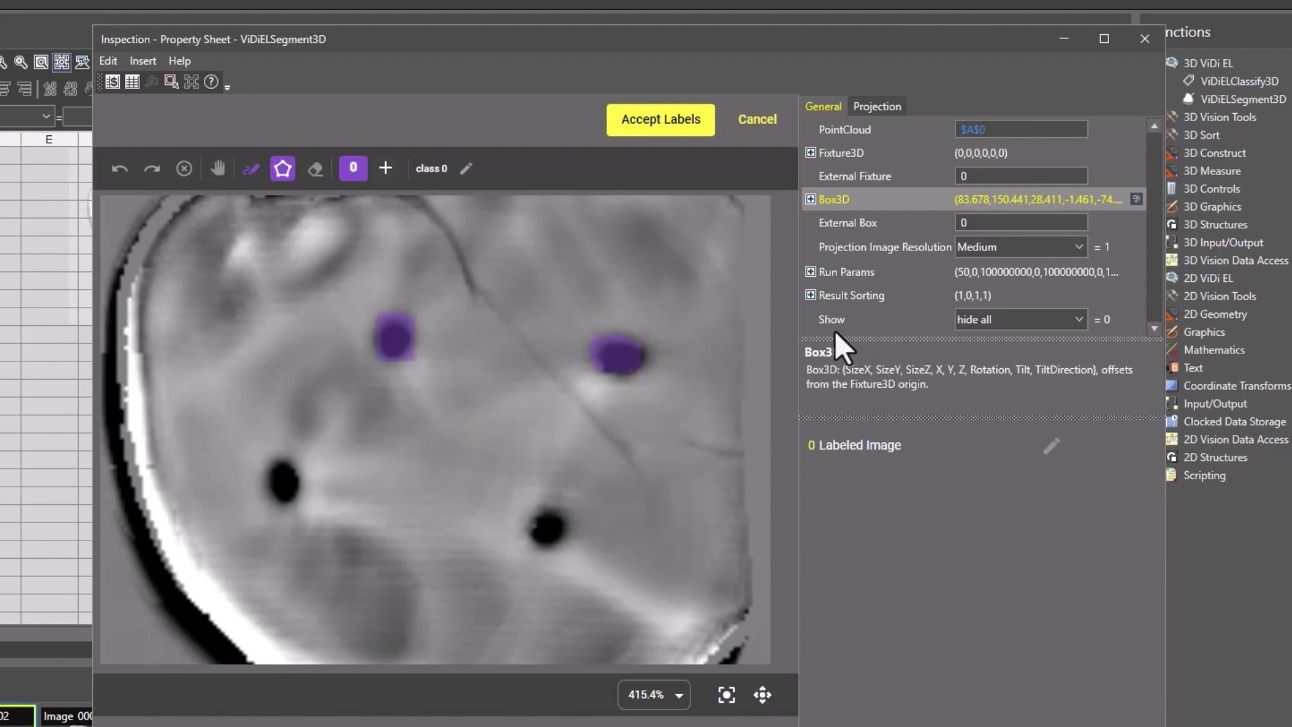
Pan the part image and paint a label over the left dark spot
left_click(216, 168)
left_click_drag(444, 367, 495, 276)
left_click(250, 168)
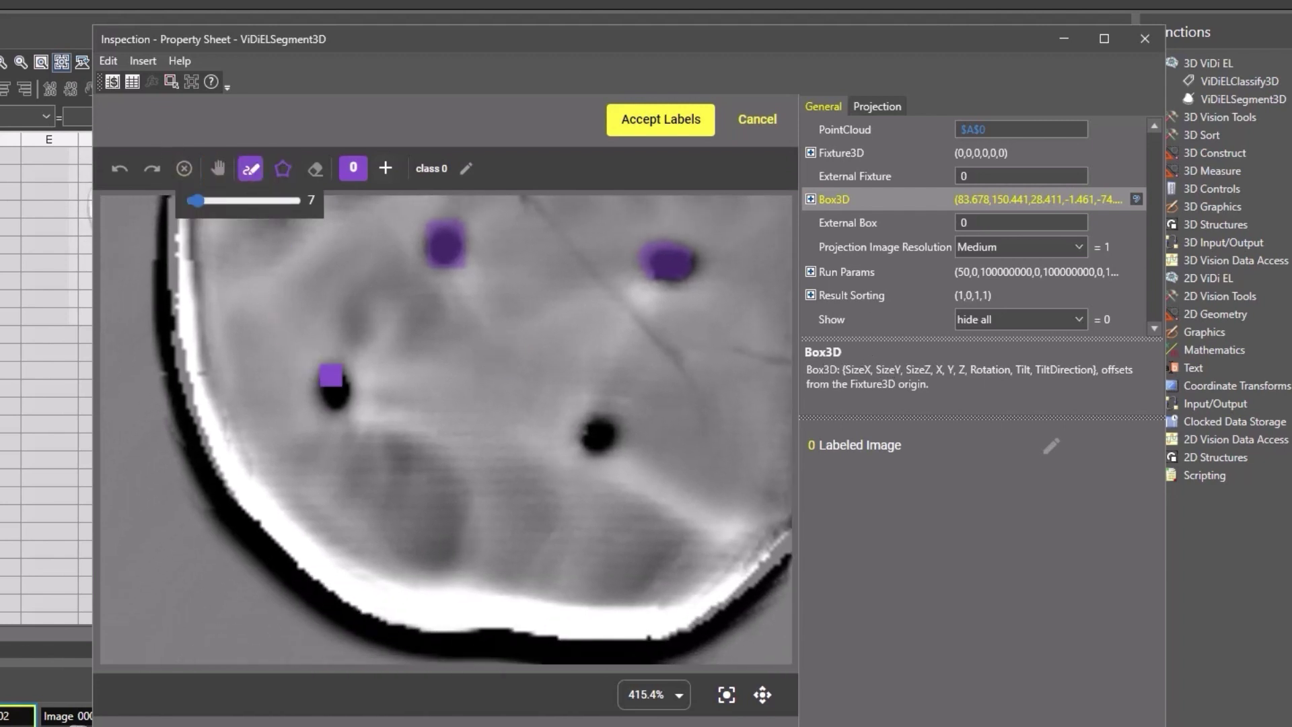
mouse_move(330, 375)
left_mouse_down()
mouse_move(340, 391)
mouse_move(327, 400)
left_mouse_up()
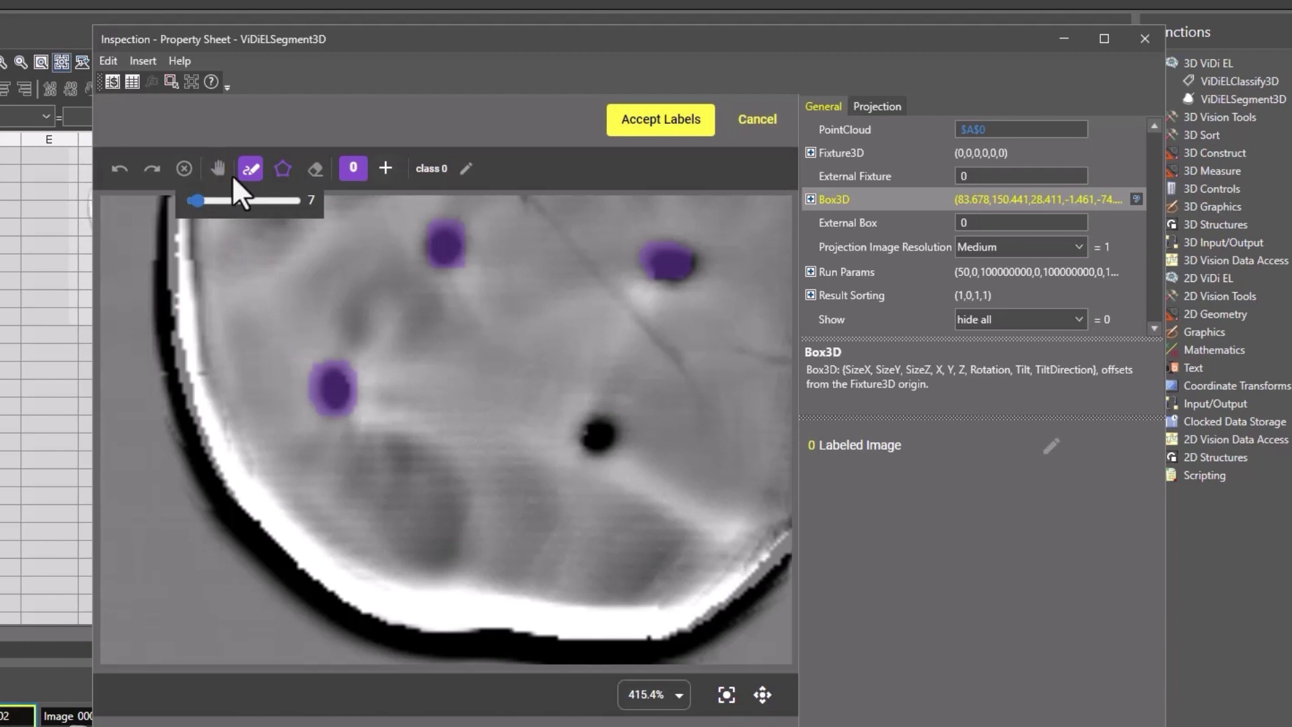
left_click(283, 168)
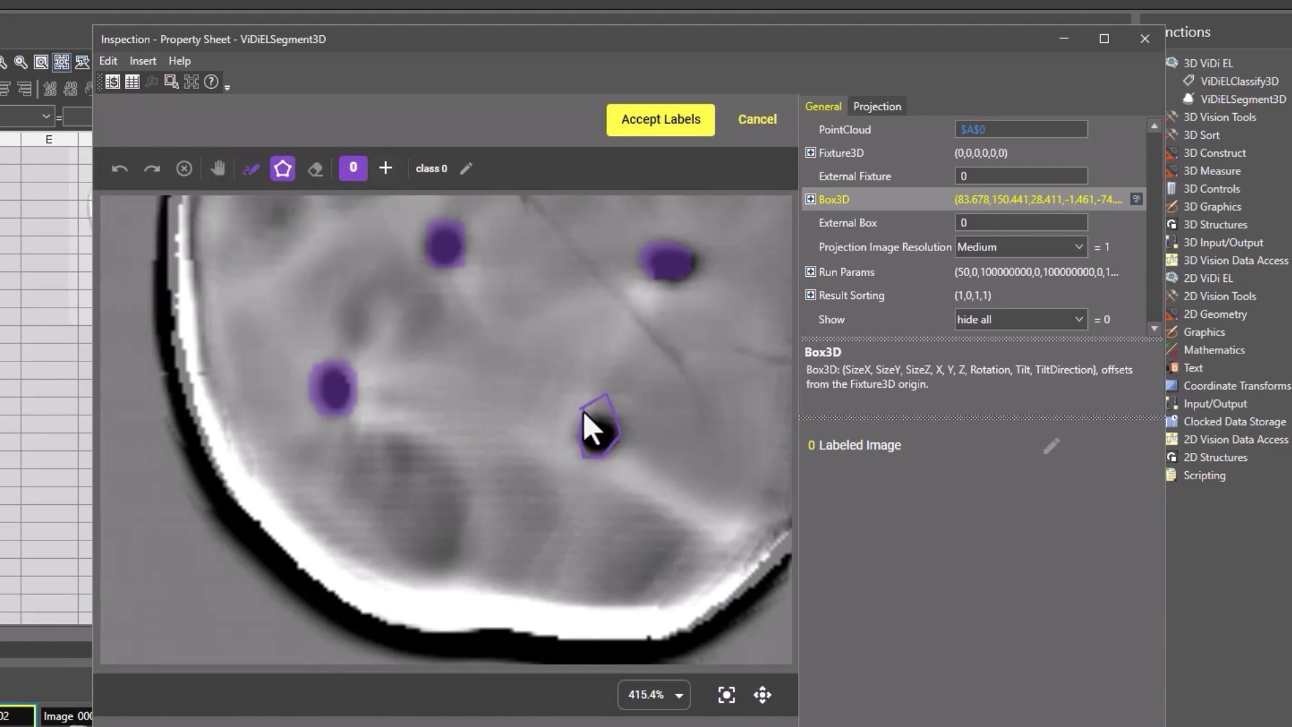
Erase excess paint so the labels hug the spots, then accept the labels
left_click(315, 168)
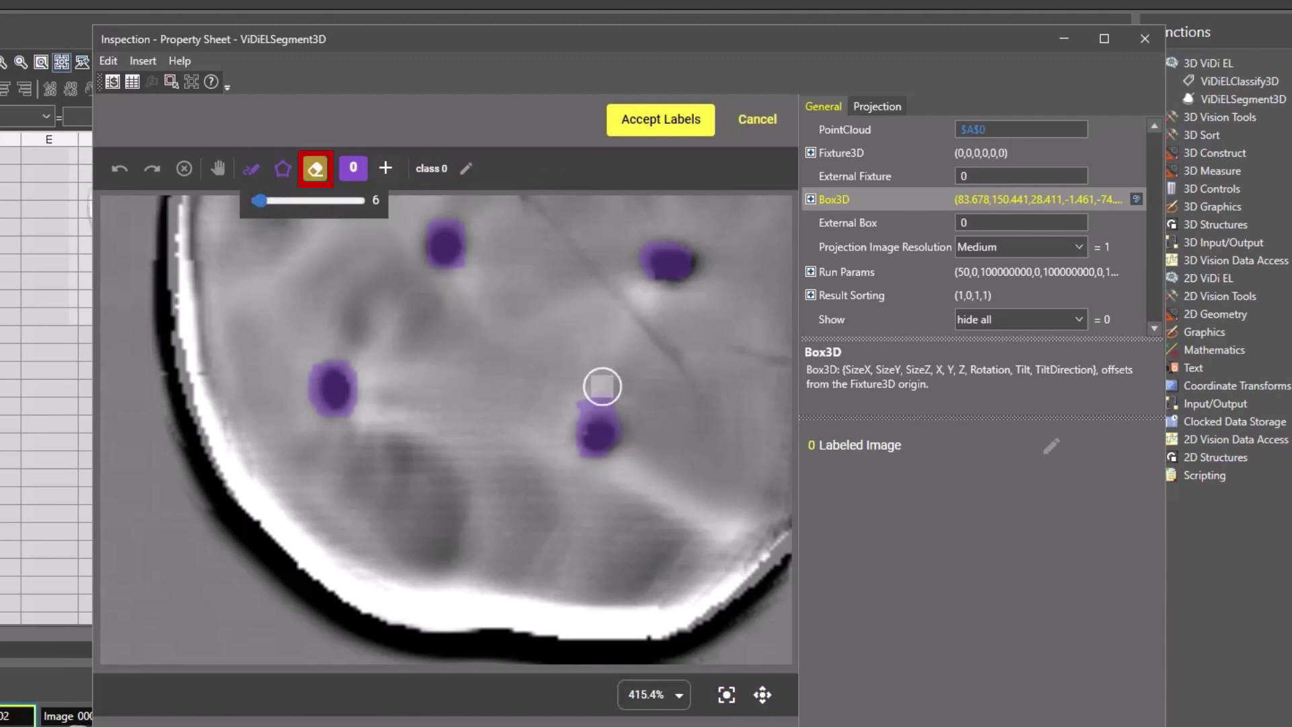
mouse_move(599, 383)
left_mouse_down()
mouse_move(609, 407)
mouse_move(576, 416)
left_mouse_up()
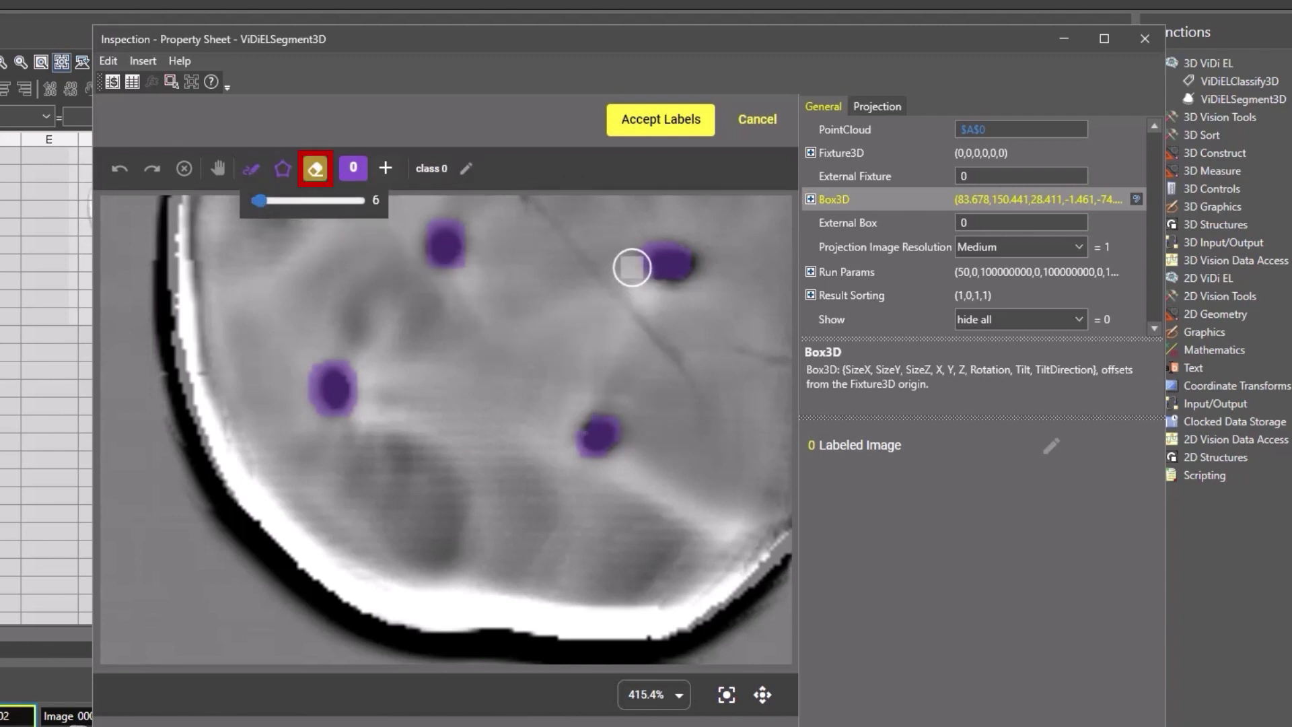
mouse_move(632, 268)
left_mouse_down()
mouse_move(647, 236)
mouse_move(675, 231)
left_mouse_up()
mouse_move(354, 412)
left_mouse_down()
mouse_move(323, 423)
mouse_move(308, 398)
mouse_move(327, 348)
mouse_move(365, 374)
mouse_move(357, 410)
left_mouse_up()
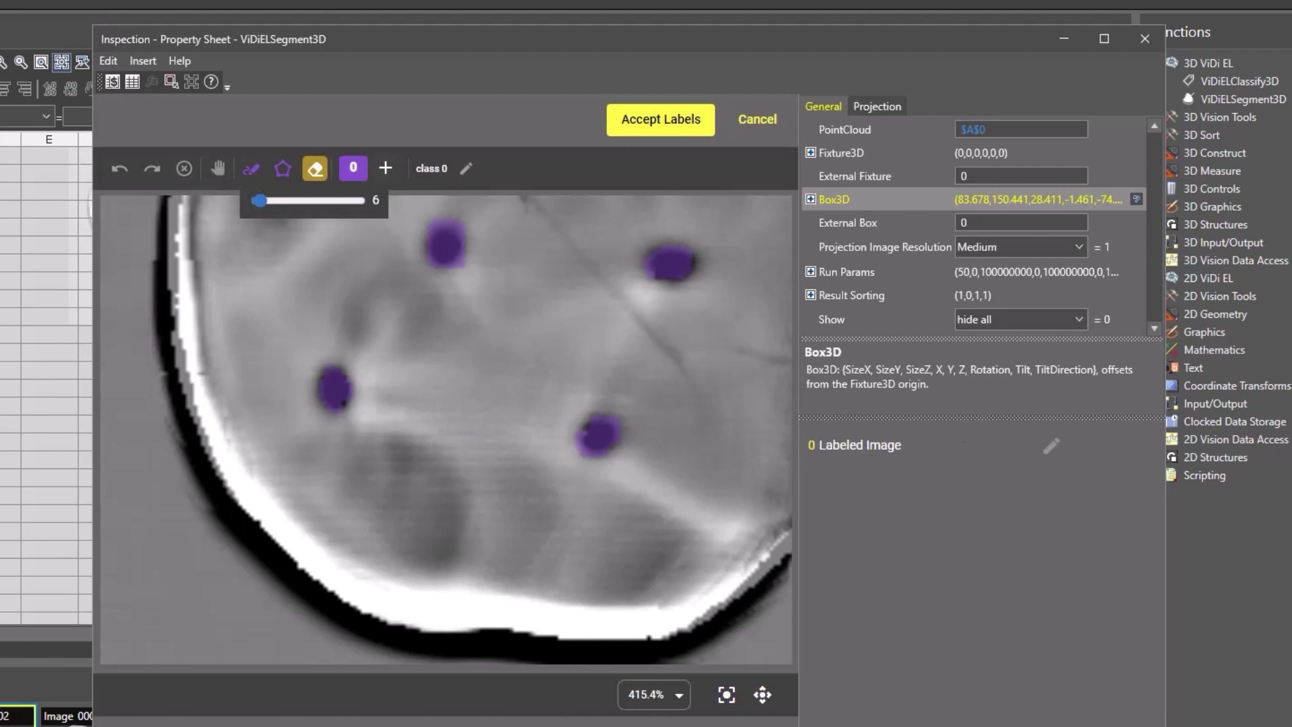
left_click(663, 131)
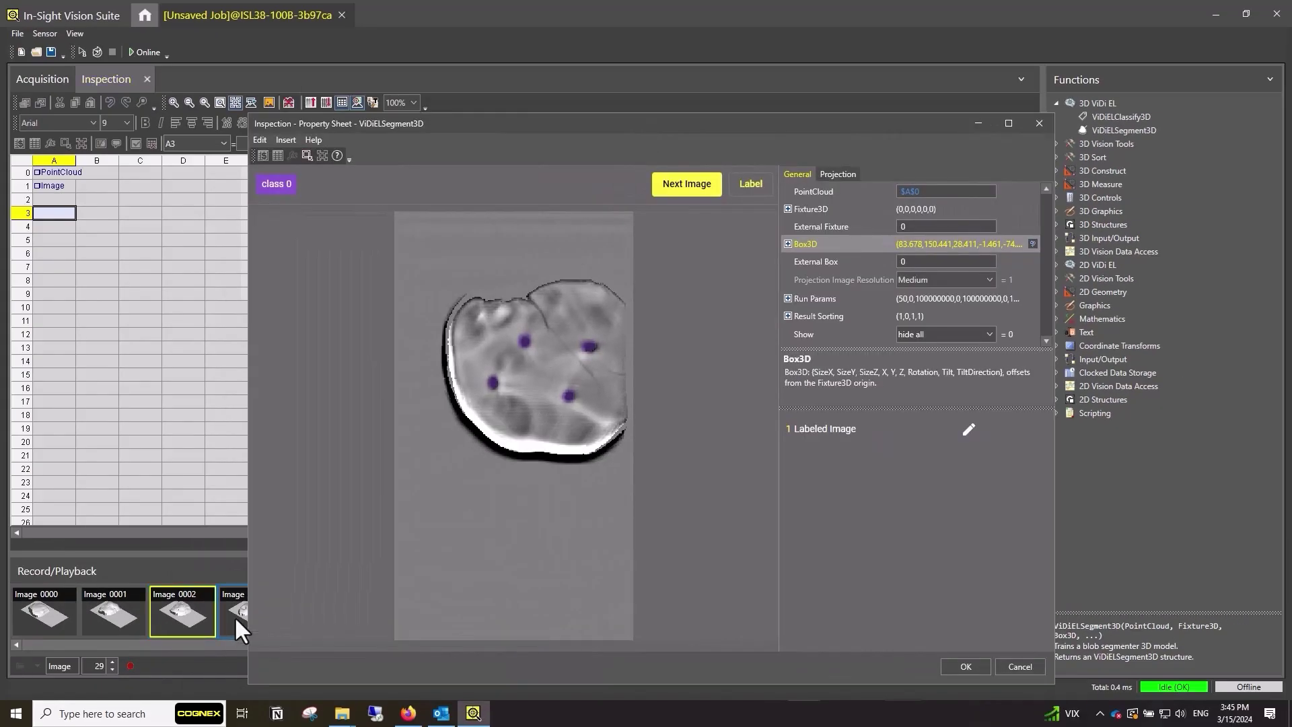
Label and accept Images 0003, 0000 and 0001, then move the property sheet aside
left_click(234, 616)
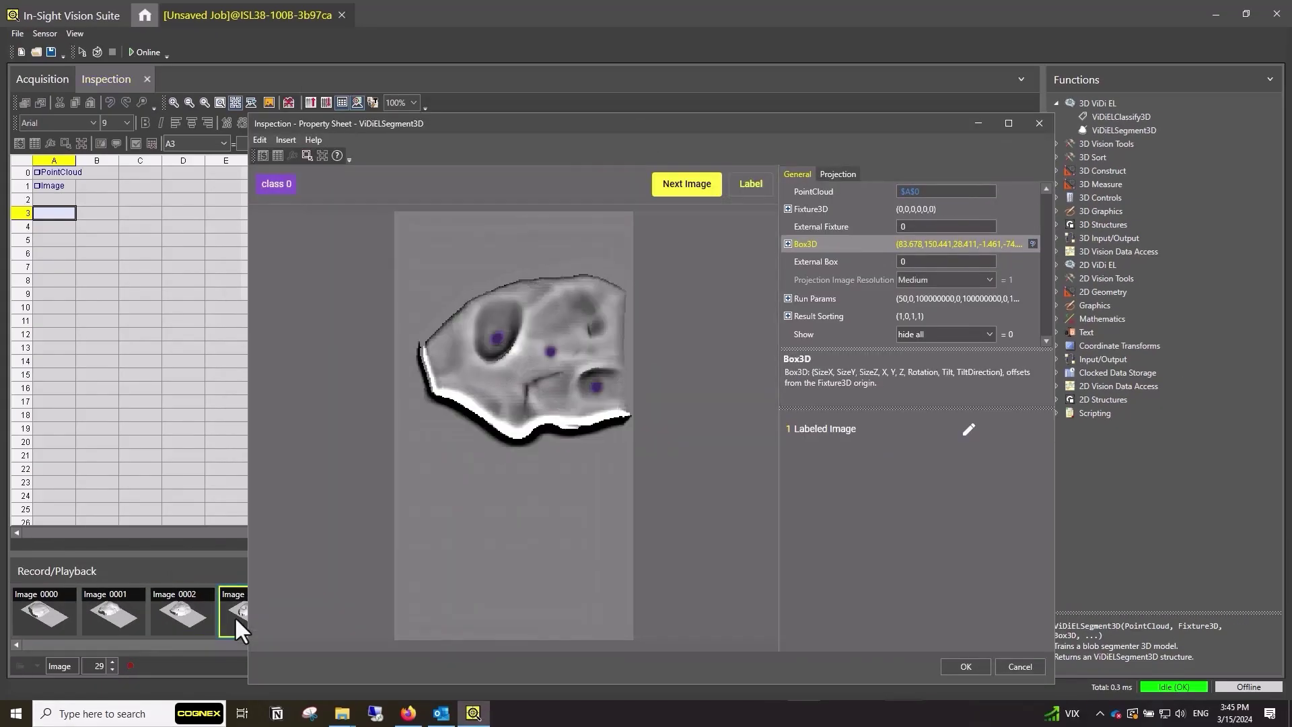
left_click(756, 191)
scroll(573, 344, "up", 5)
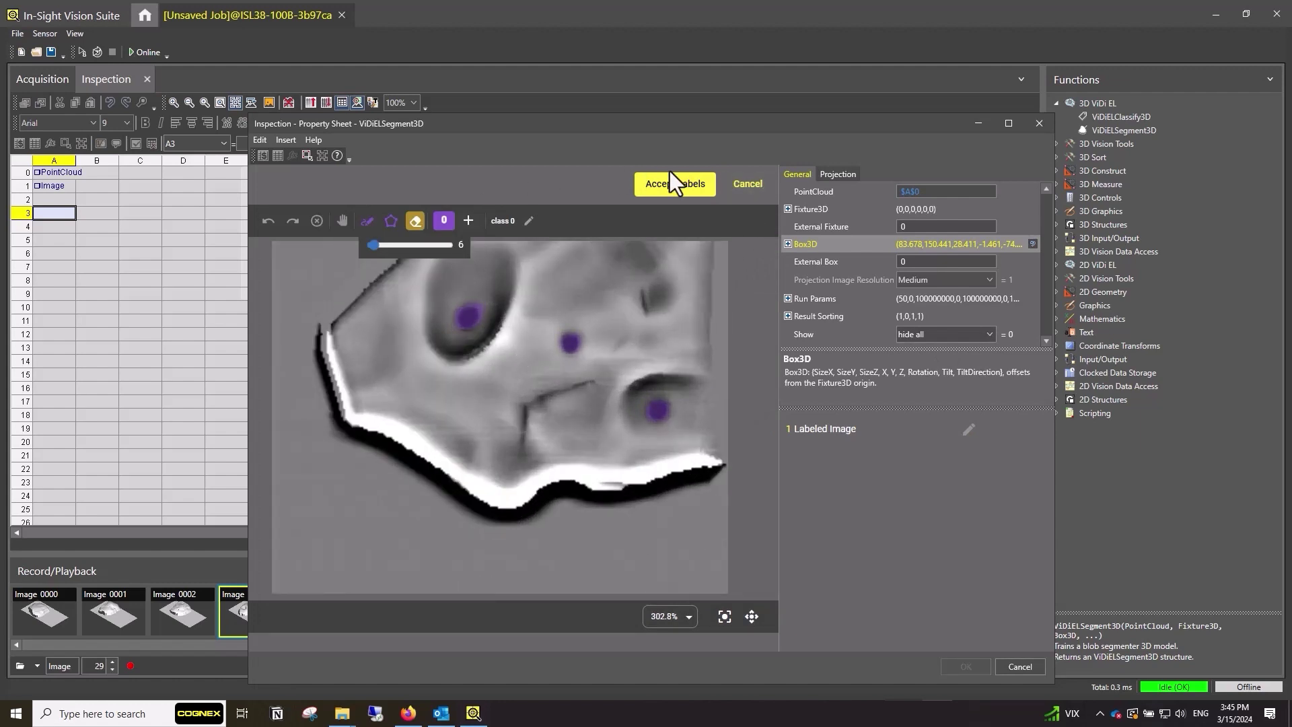
left_click(673, 184)
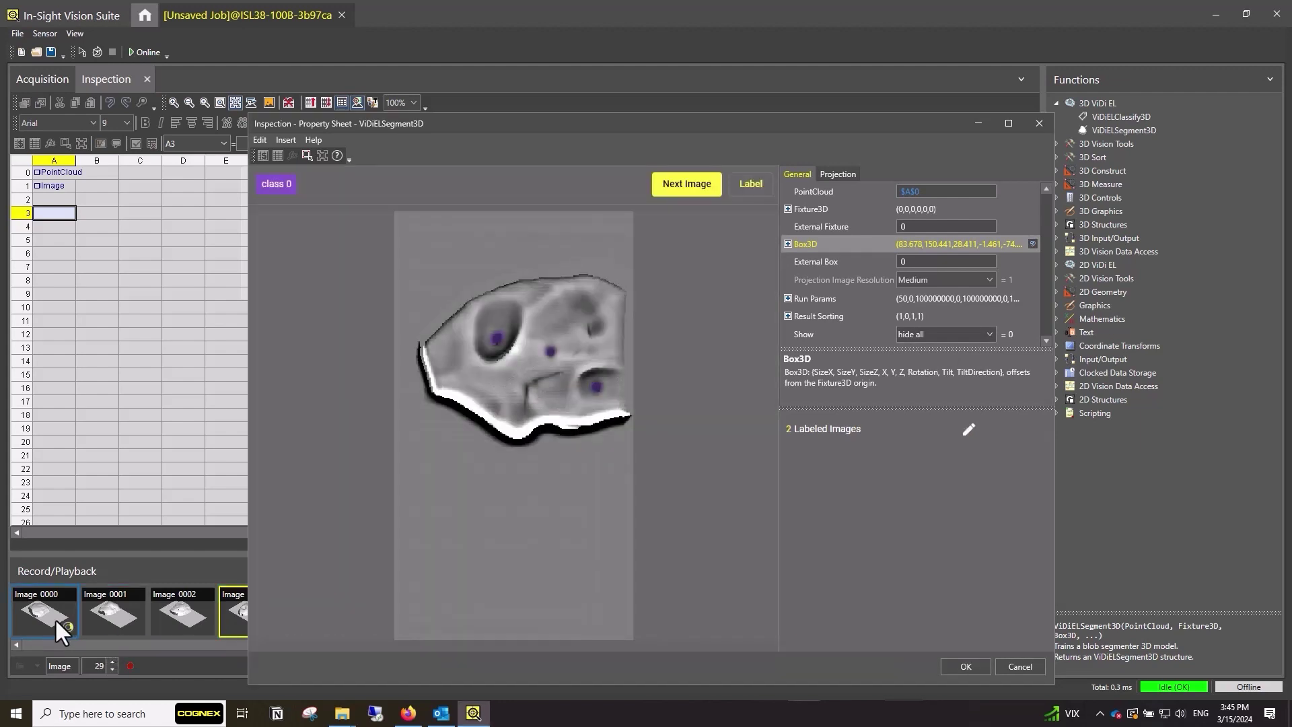
left_click(55, 618)
left_click(768, 189)
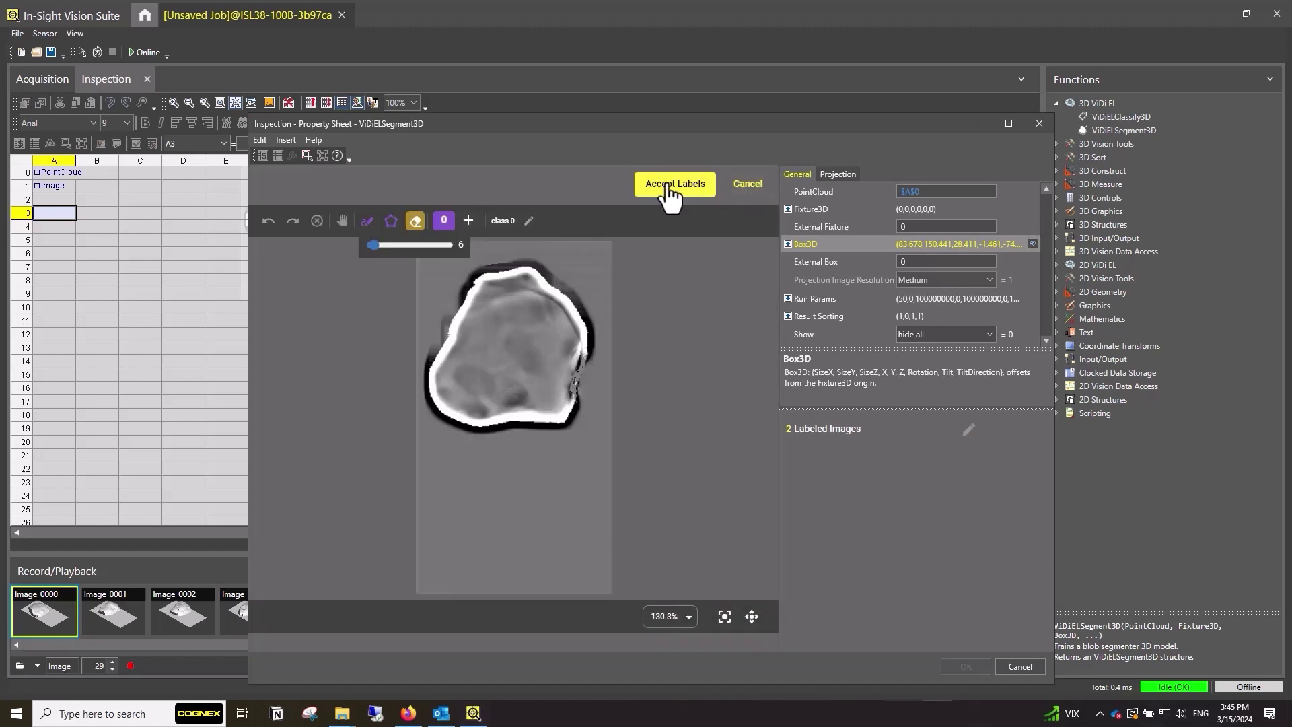
left_click(673, 185)
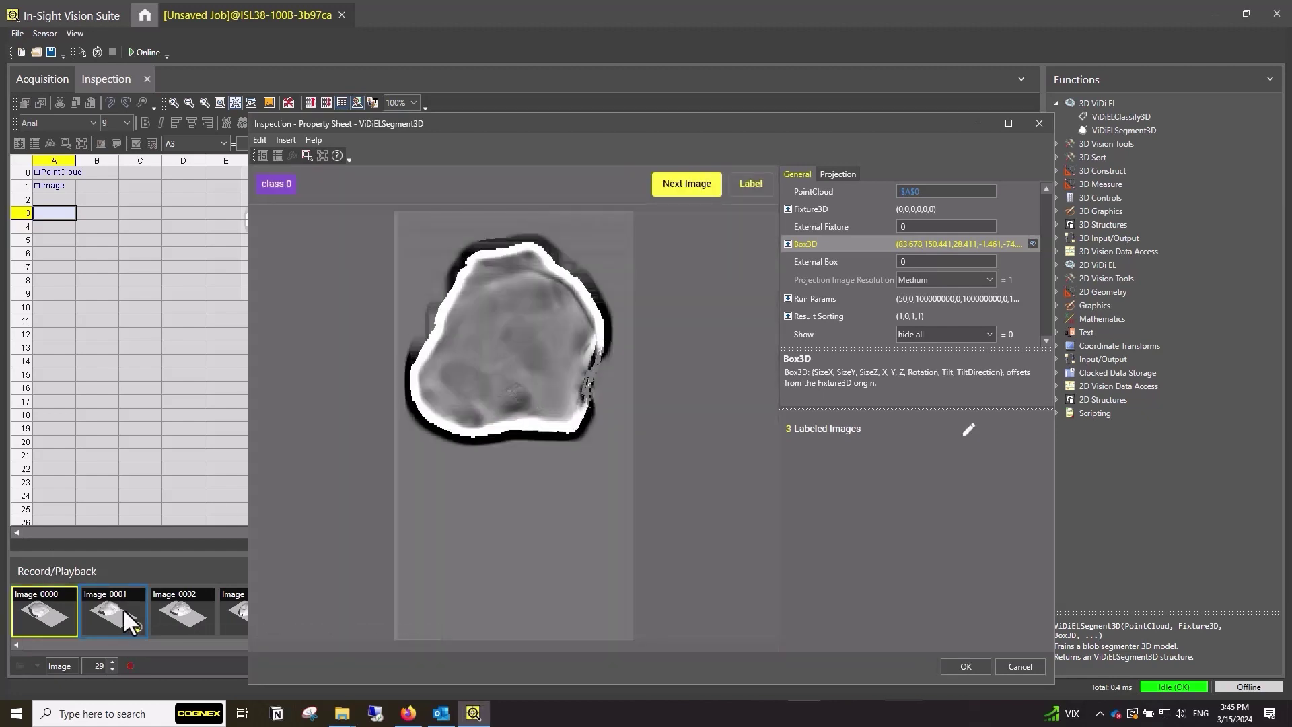
left_click(124, 609)
left_click(751, 184)
left_click(672, 185)
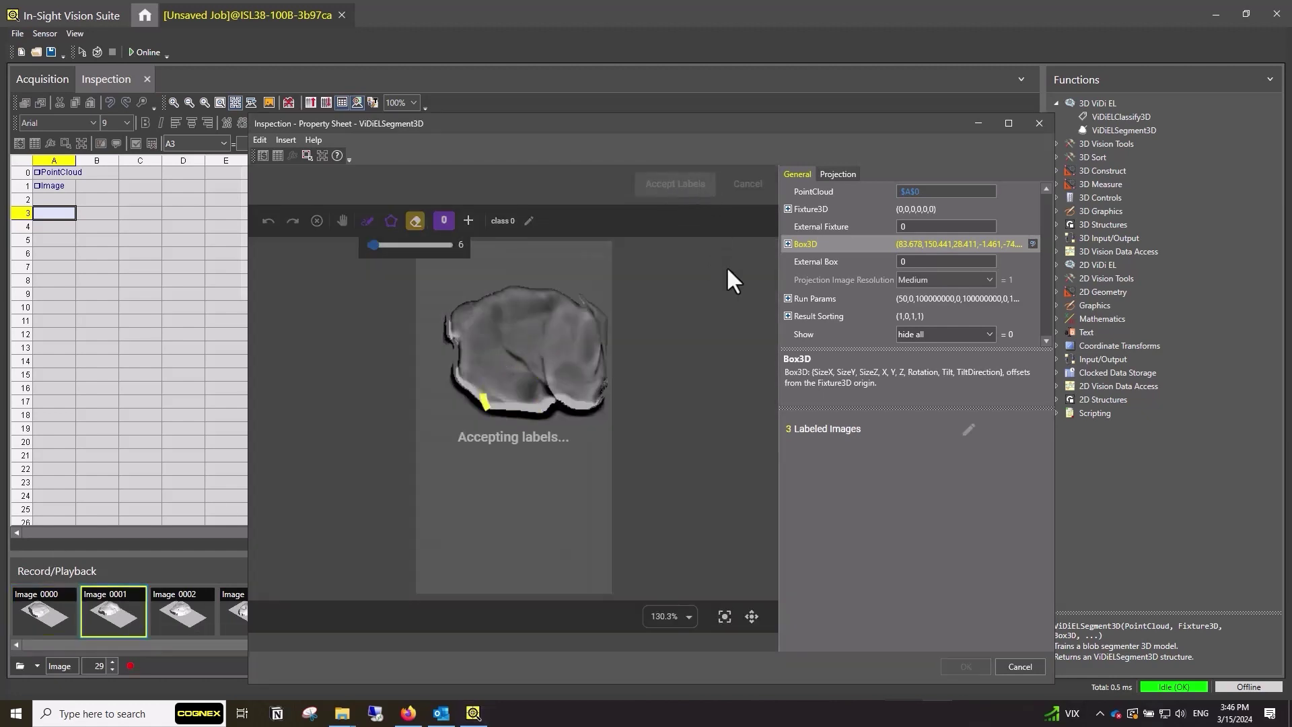
left_click_drag(643, 144, 790, 117)
Label Image 0004 with eraser touch-ups, accept it, then start labeling the next image
left_click(322, 617)
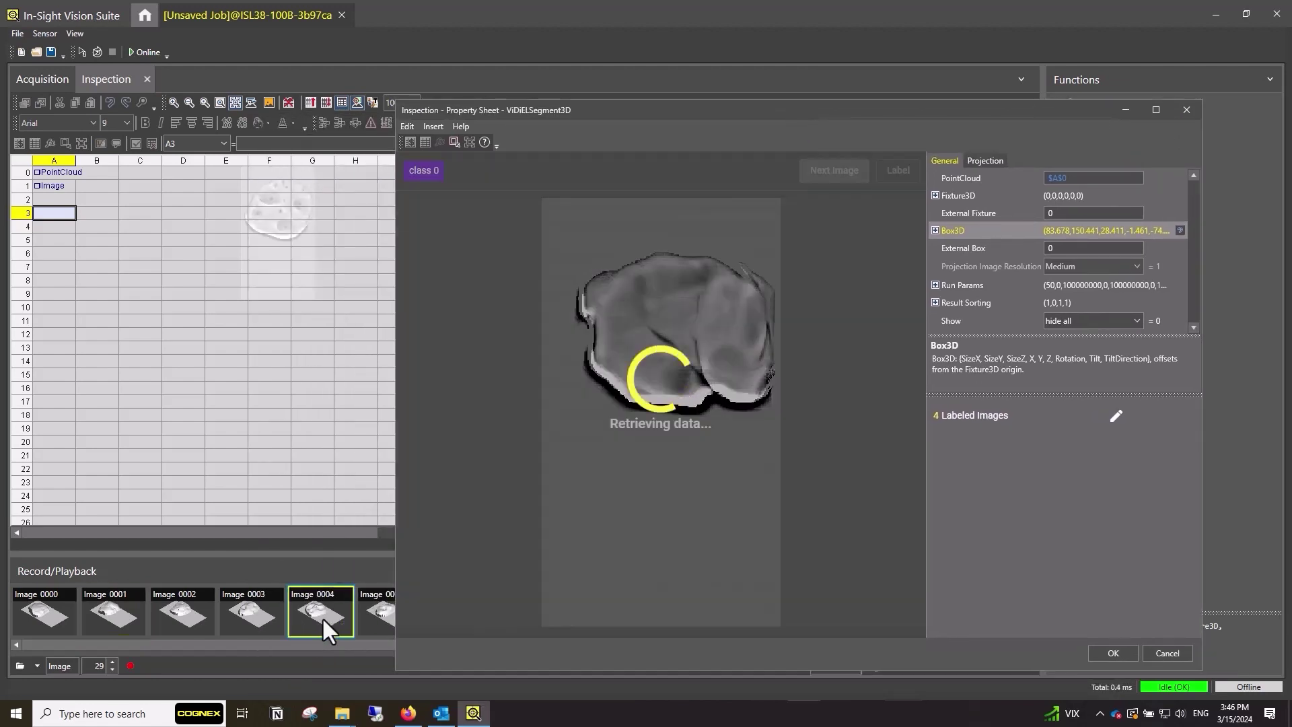
scroll(673, 380, "up", 2)
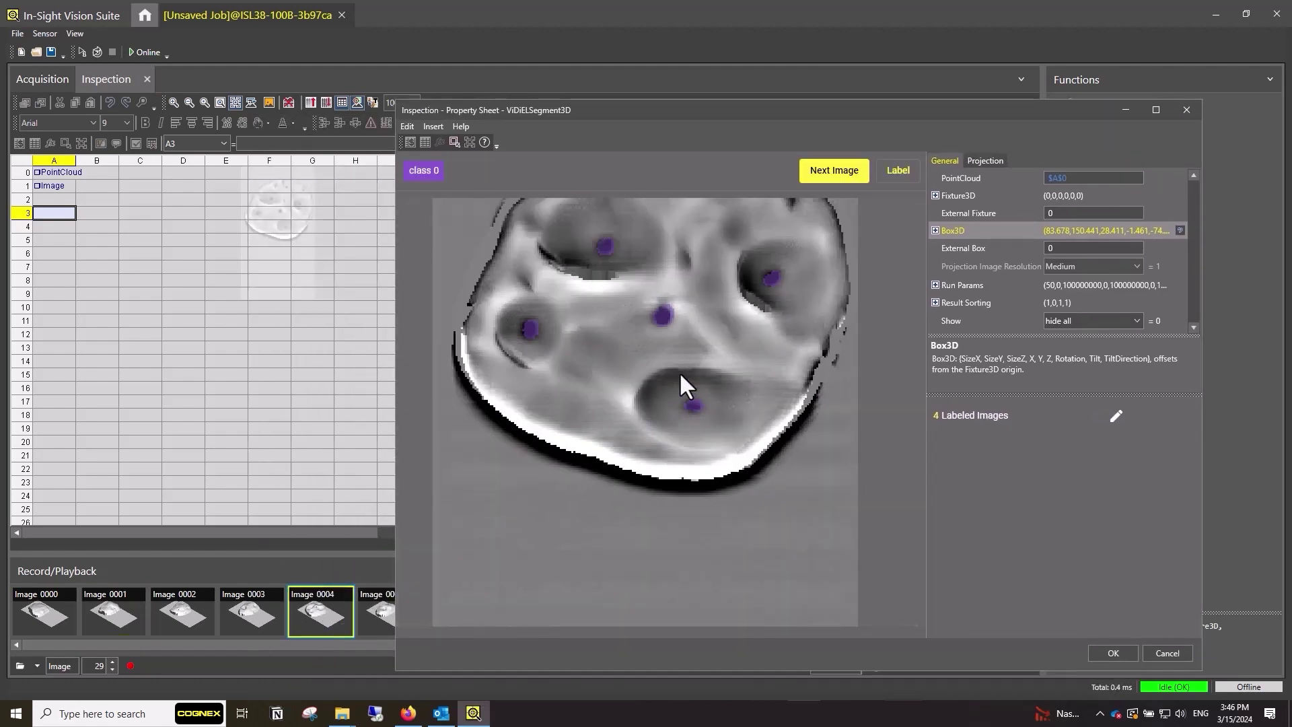
left_click(899, 171)
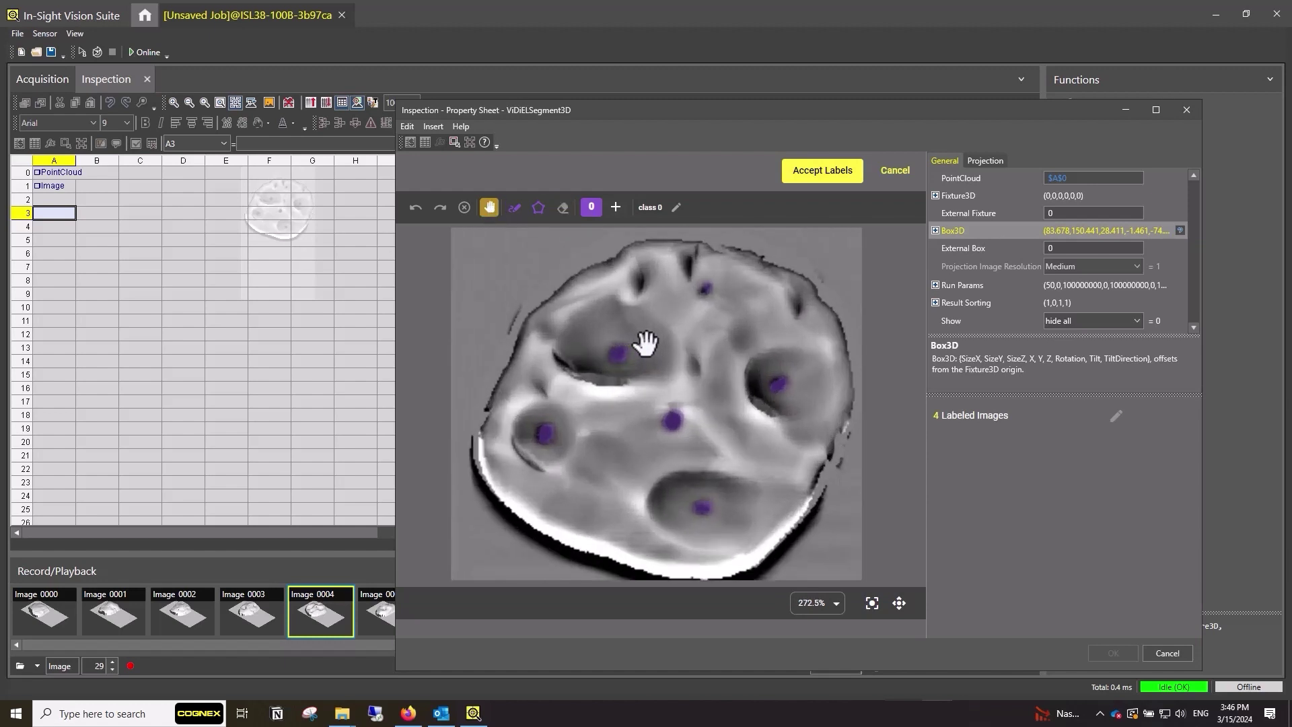
scroll(685, 318, "up", 2)
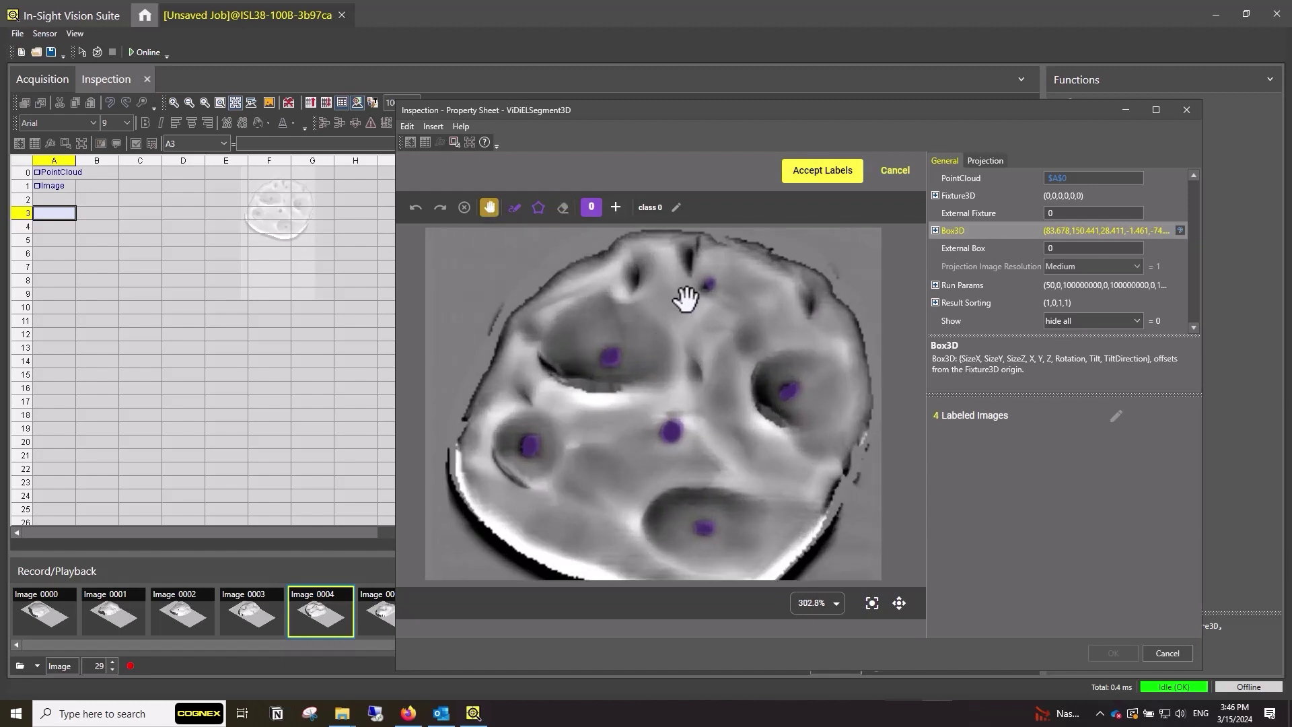
left_click(563, 207)
left_click(827, 174)
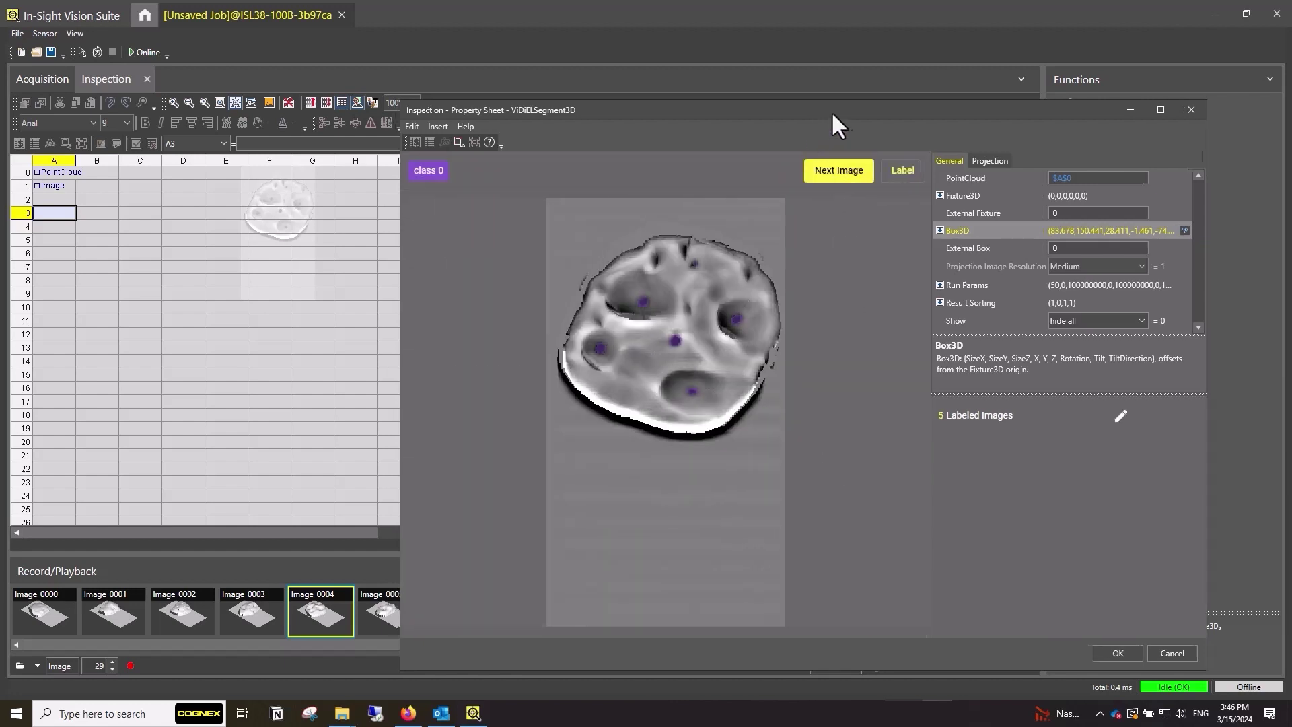
left_click_drag(831, 111, 404, 112)
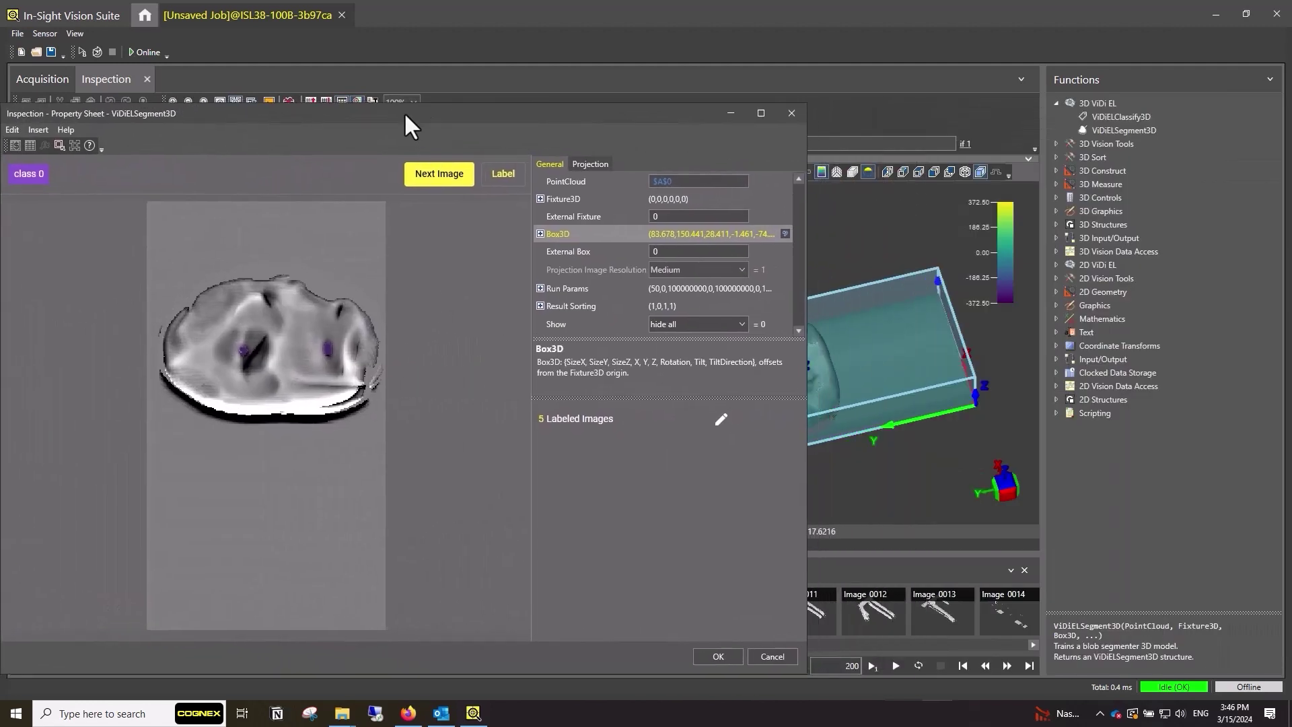
left_click(503, 169)
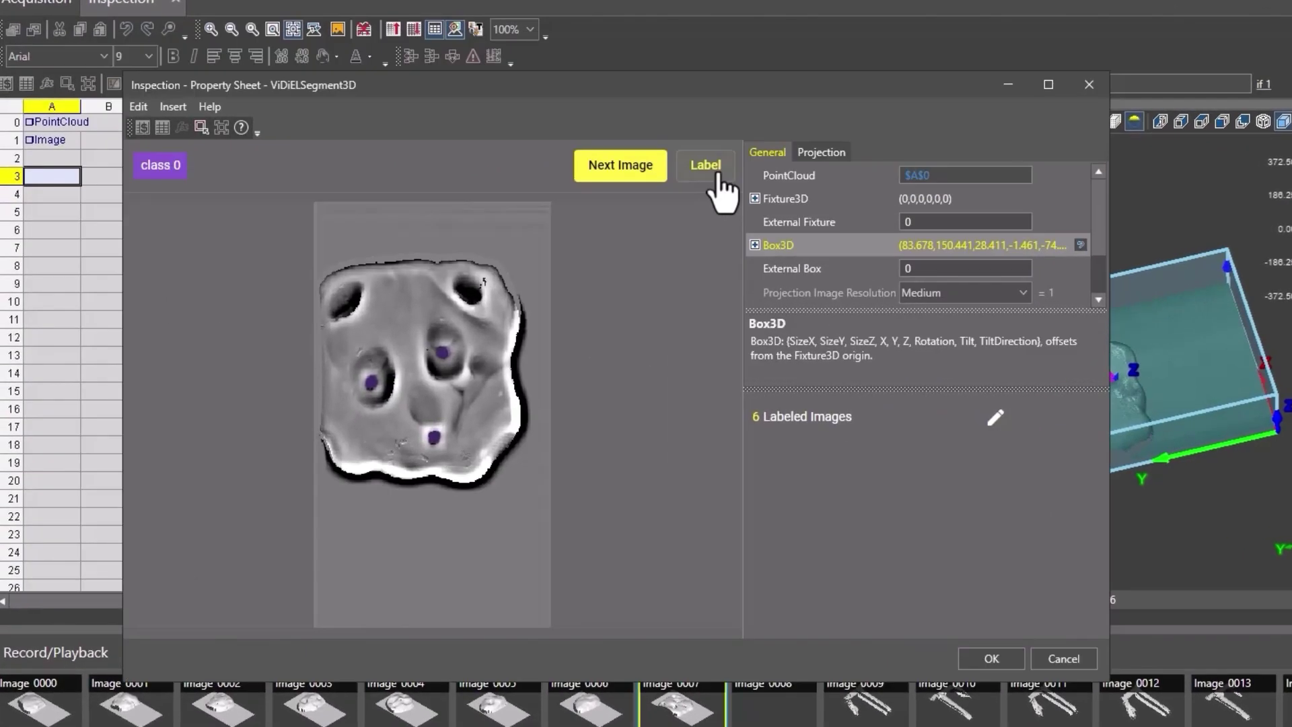
Open the labeled-images overview and update the labels of the middle second-row image
left_click(995, 421)
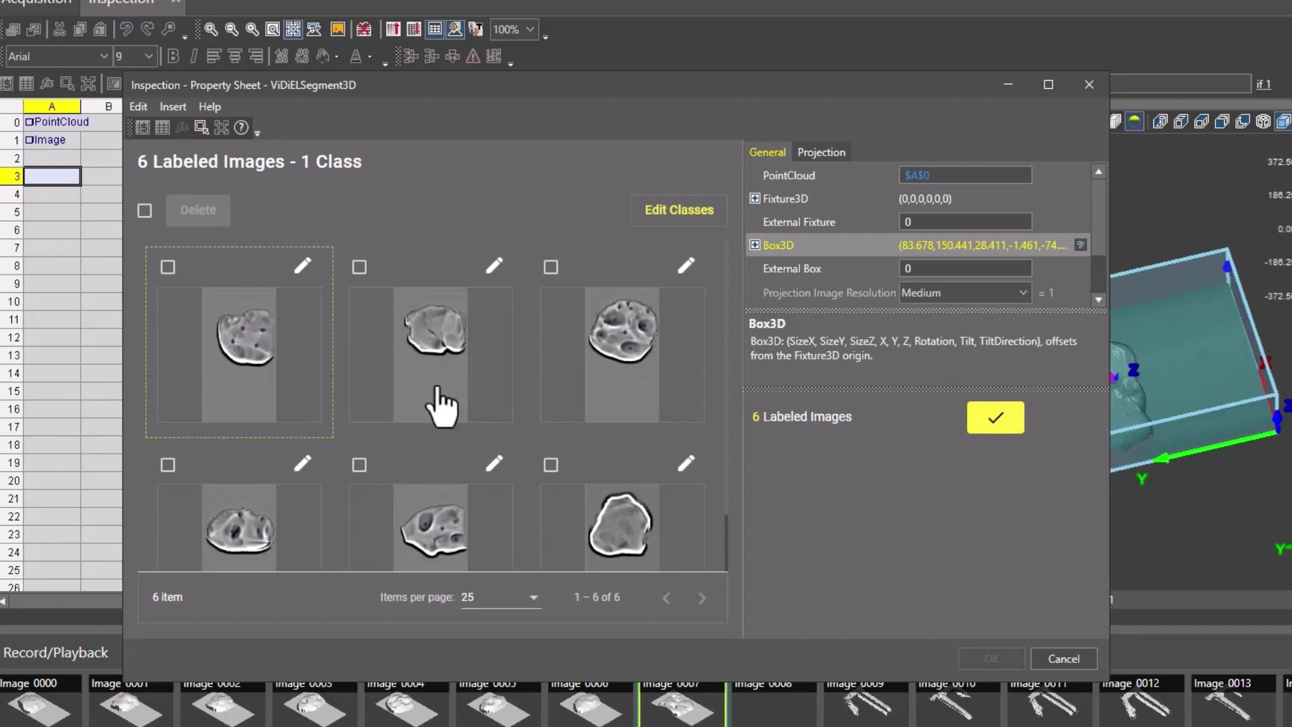
scroll(502, 396, "down", 1)
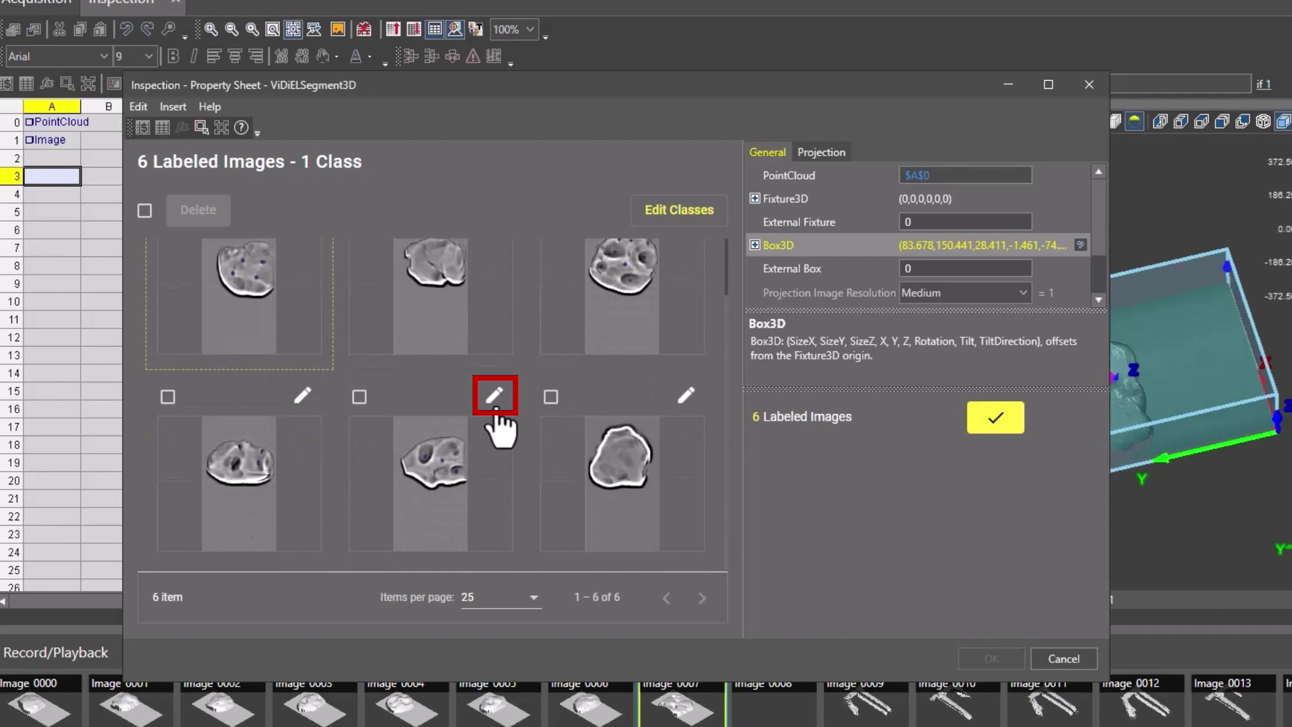
left_click(495, 397)
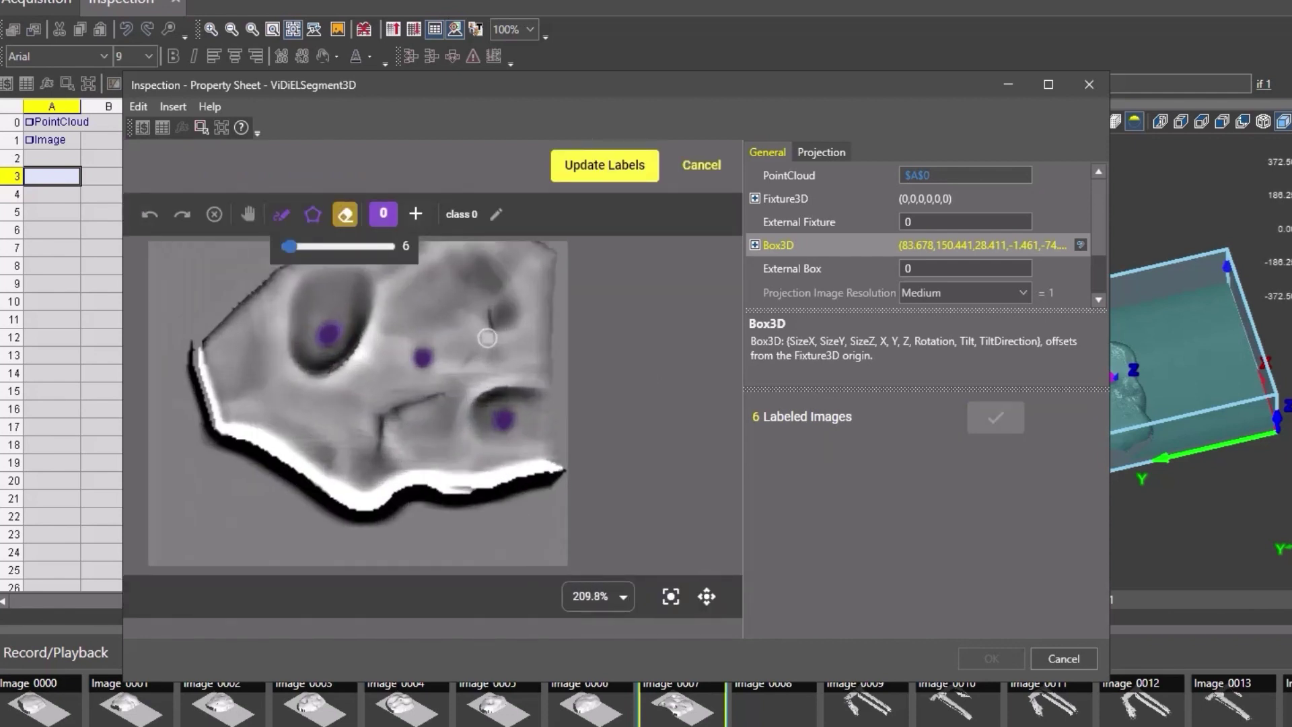
left_click(609, 170)
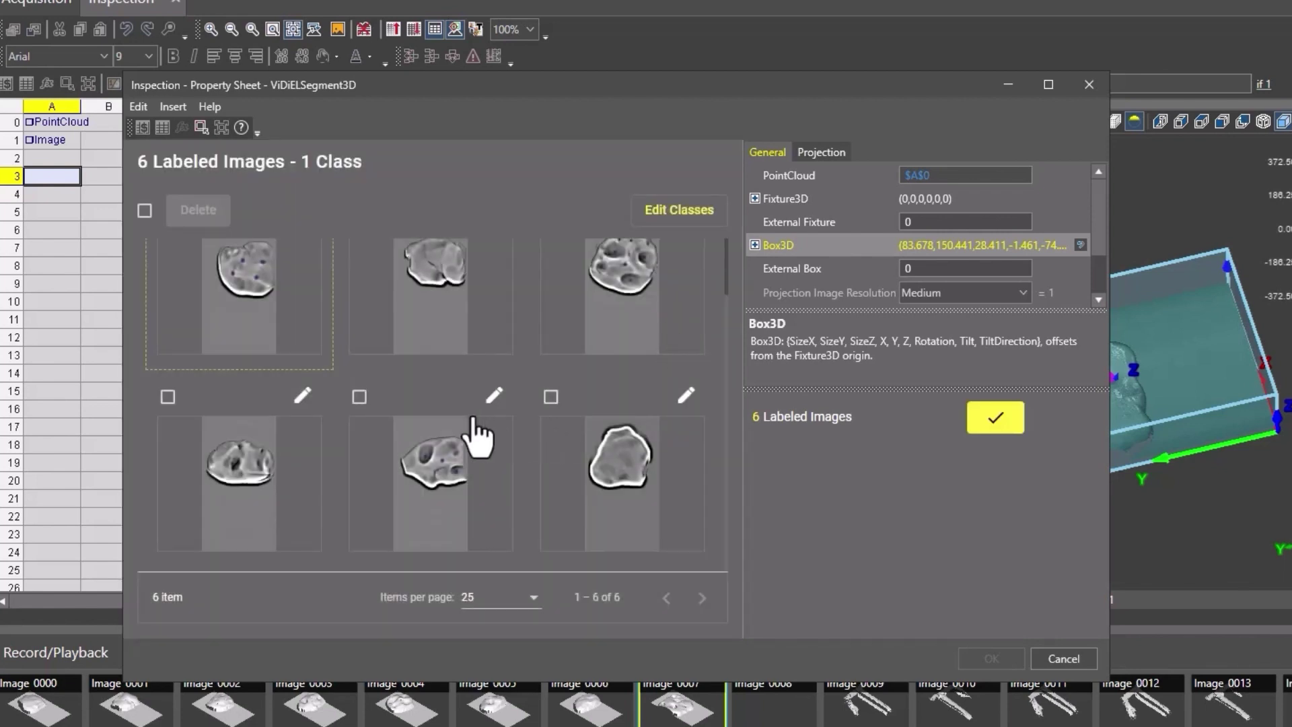
Check the first second-row image and try deleting it, answering the confirmation
scroll(450, 436, "up", 1)
scroll(447, 424, "down", 1)
left_click(168, 398)
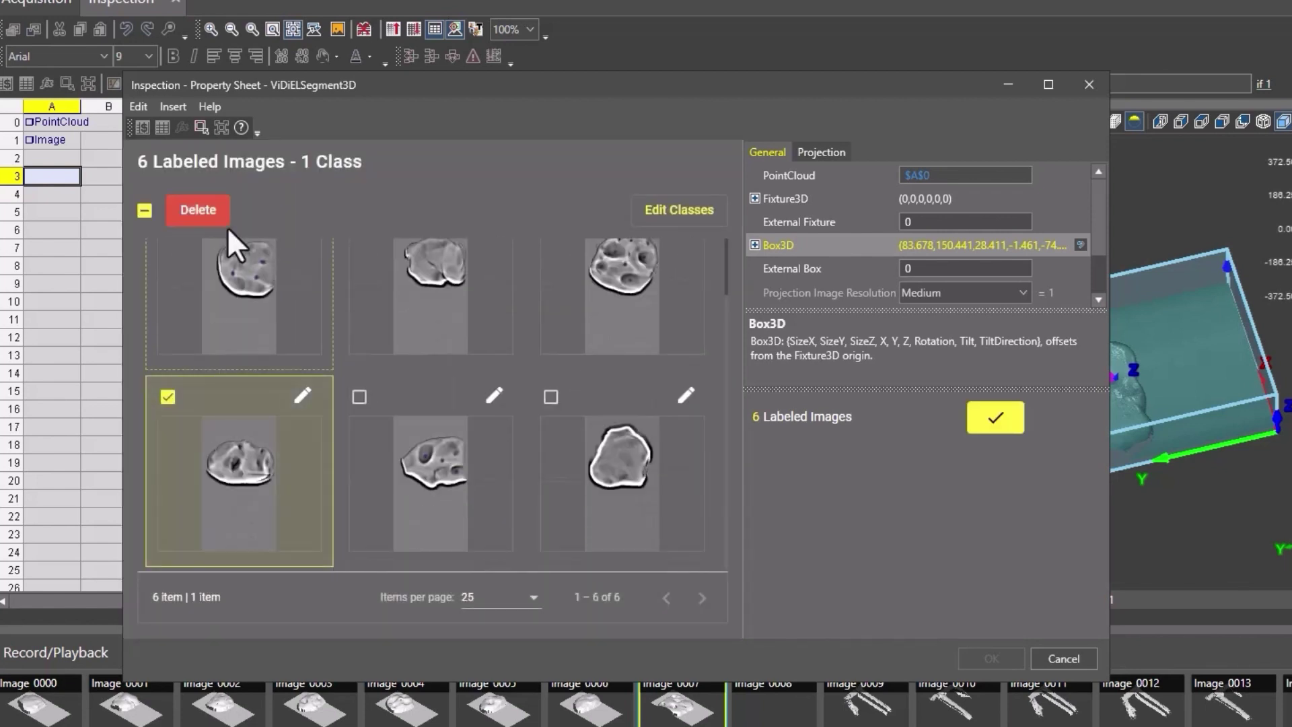
left_click(209, 214)
left_click(575, 442)
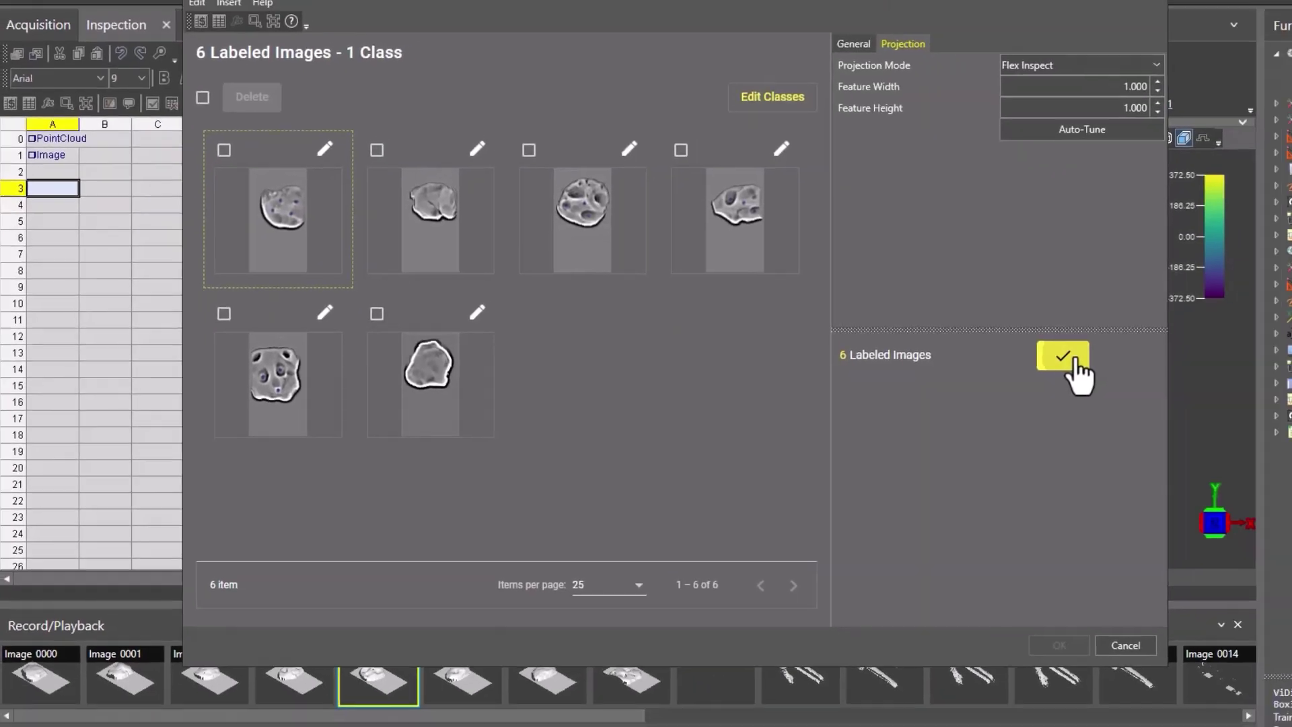
Close the labeled-image gallery and confirm the property sheet with OK to train the tool
left_click(1164, 361)
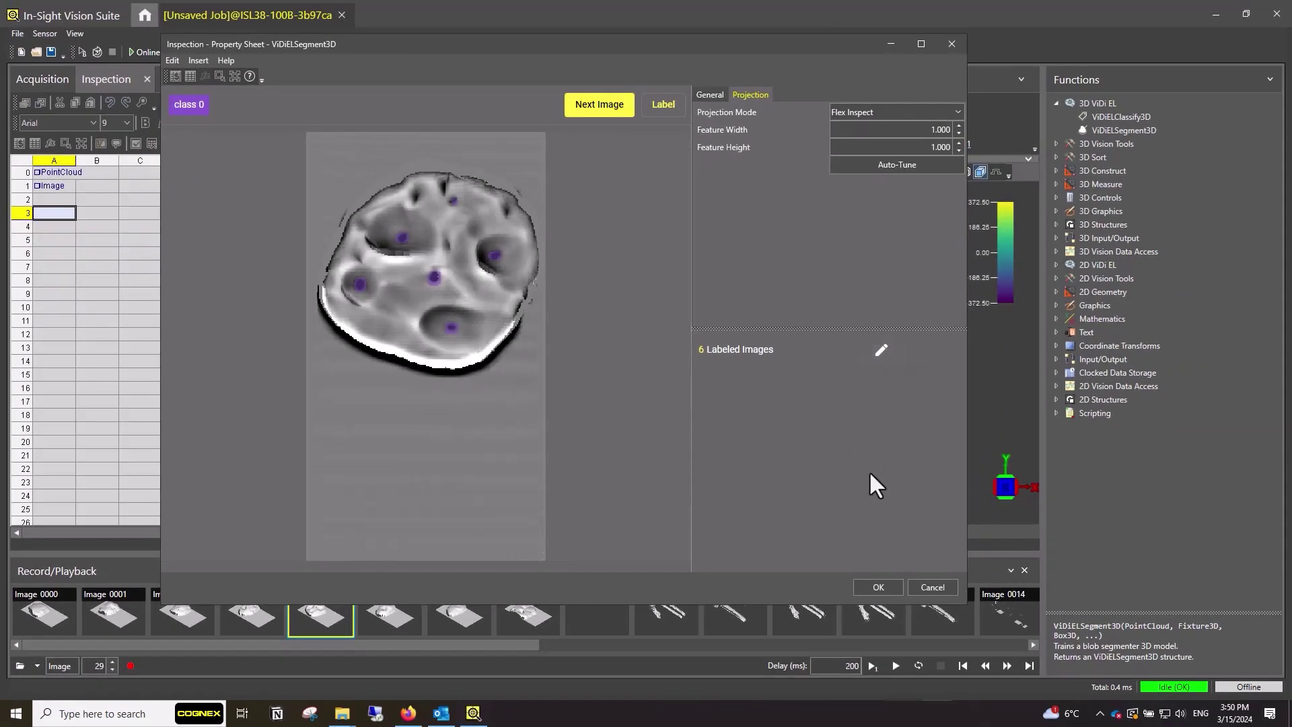
left_click(879, 588)
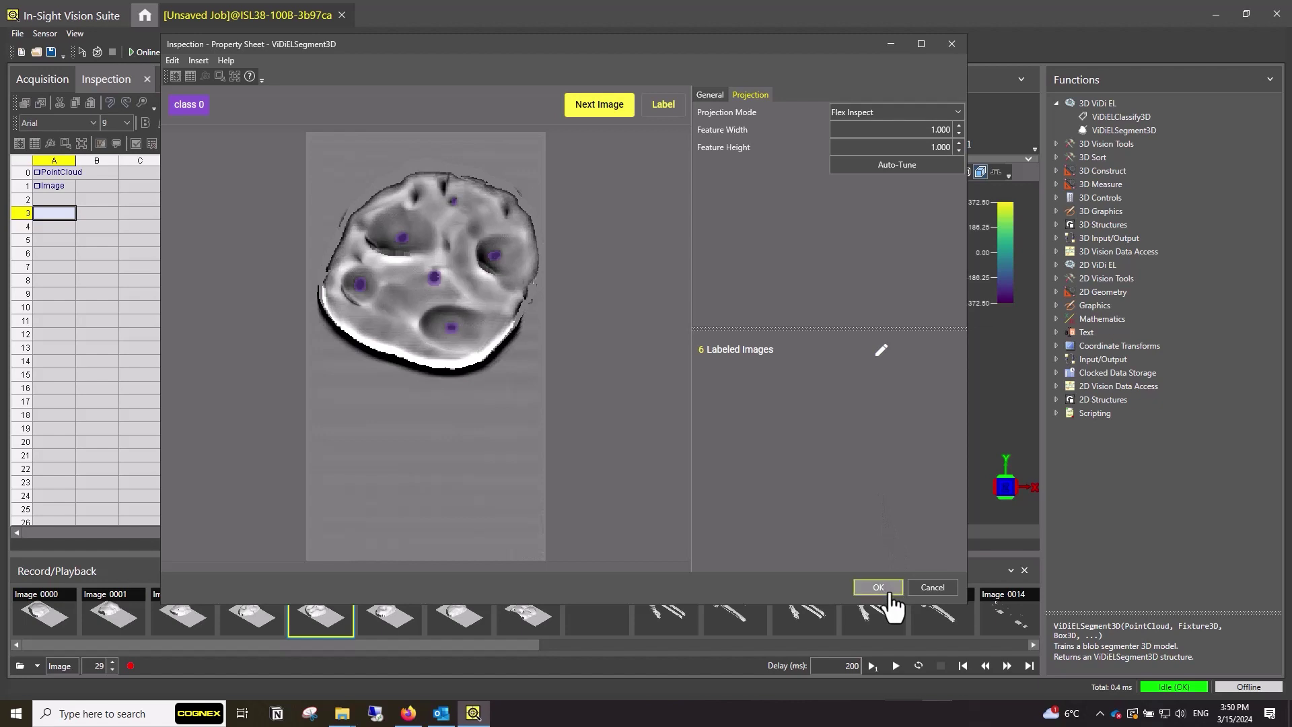